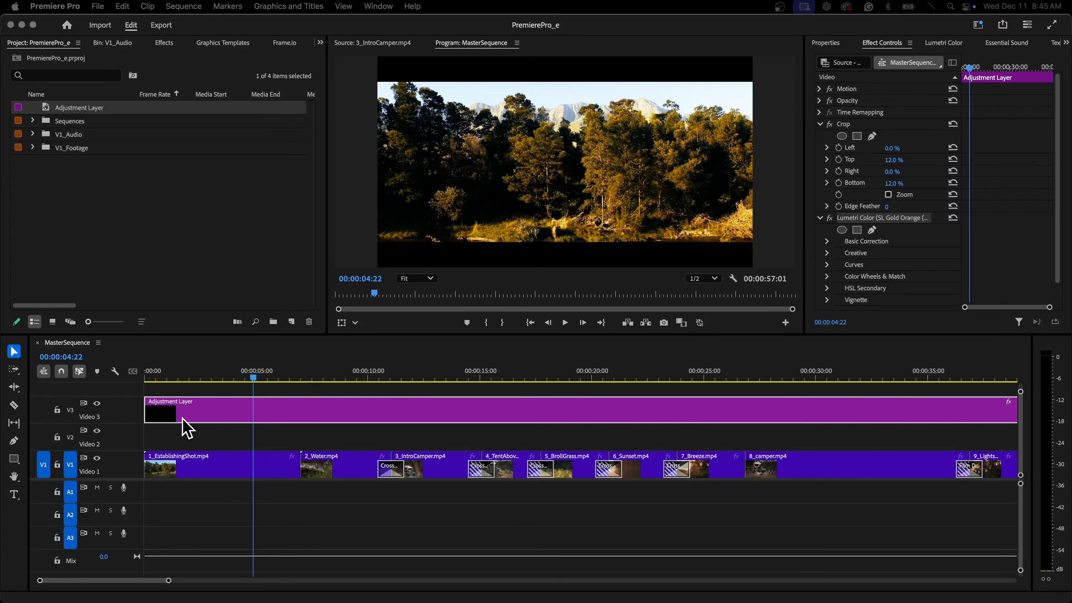
# Toggle the adjustment layer track's visibility off and back on to compare the graded look.
pyautogui.click(97, 404)
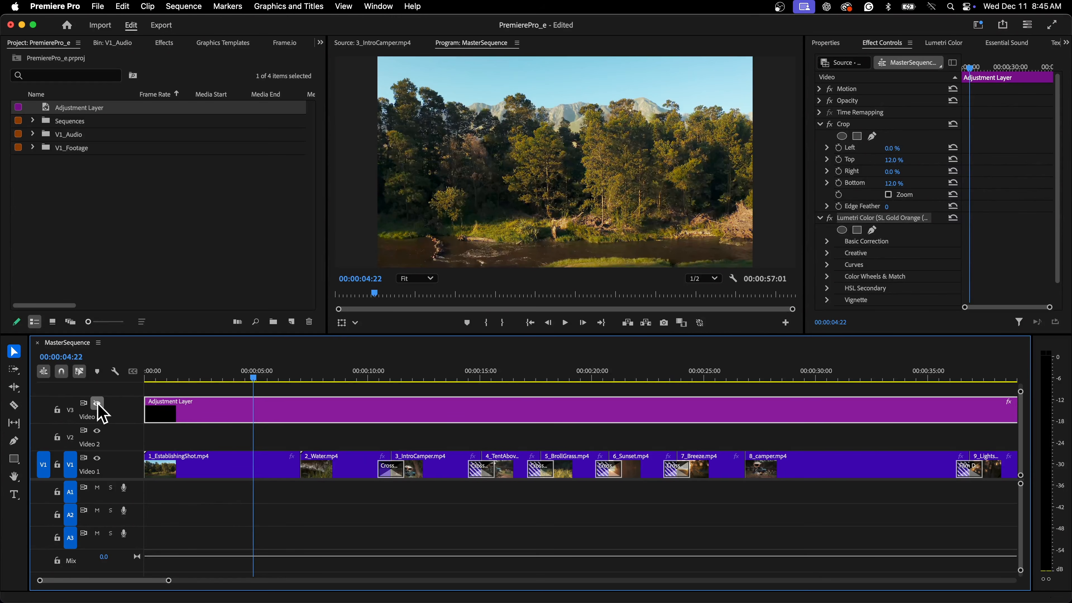
pyautogui.click(97, 404)
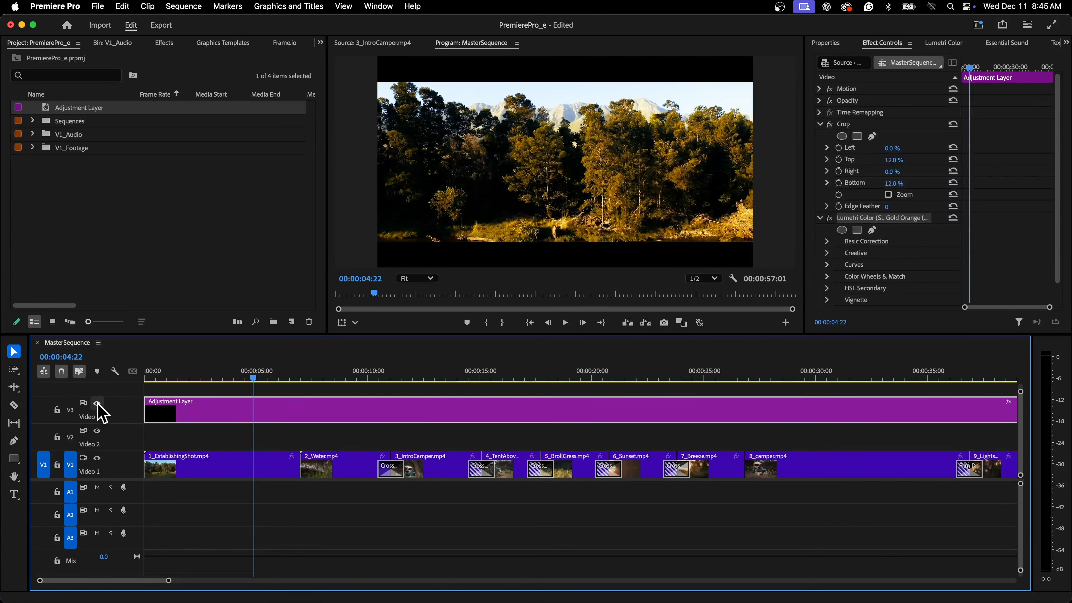
# Open the V1_Audio bin and place V1_NarrationClips.mp3 at the start of audio track A1.
pyautogui.click(32, 134)
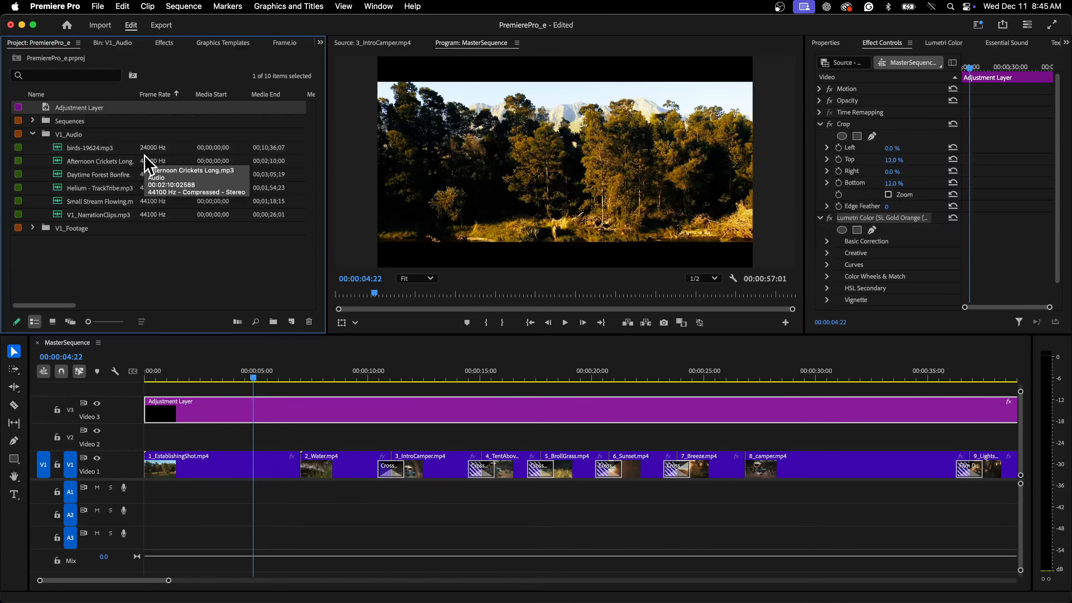
pyautogui.click(96, 211)
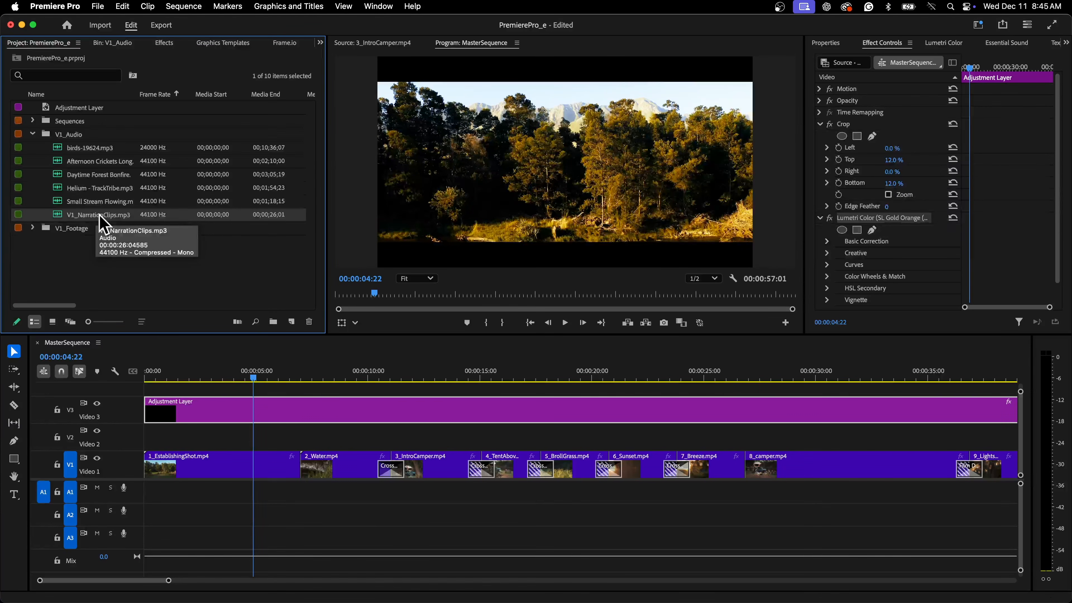
pyautogui.moveTo(99, 214); pyautogui.dragTo(149, 497)
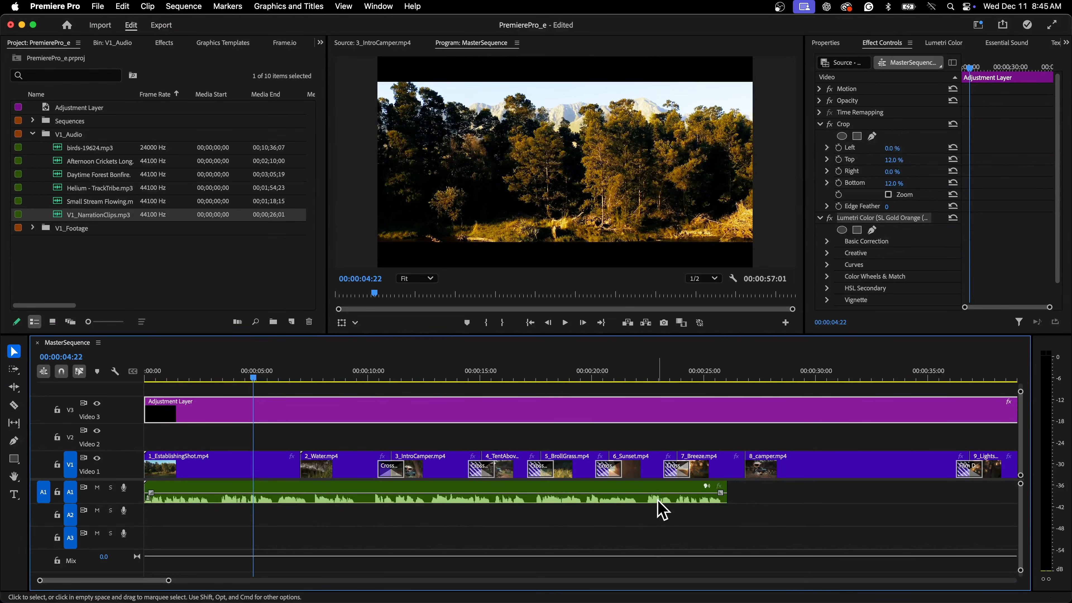
# Expand audio track A1 and rename it Narration.
pyautogui.doubleClick(135, 492)
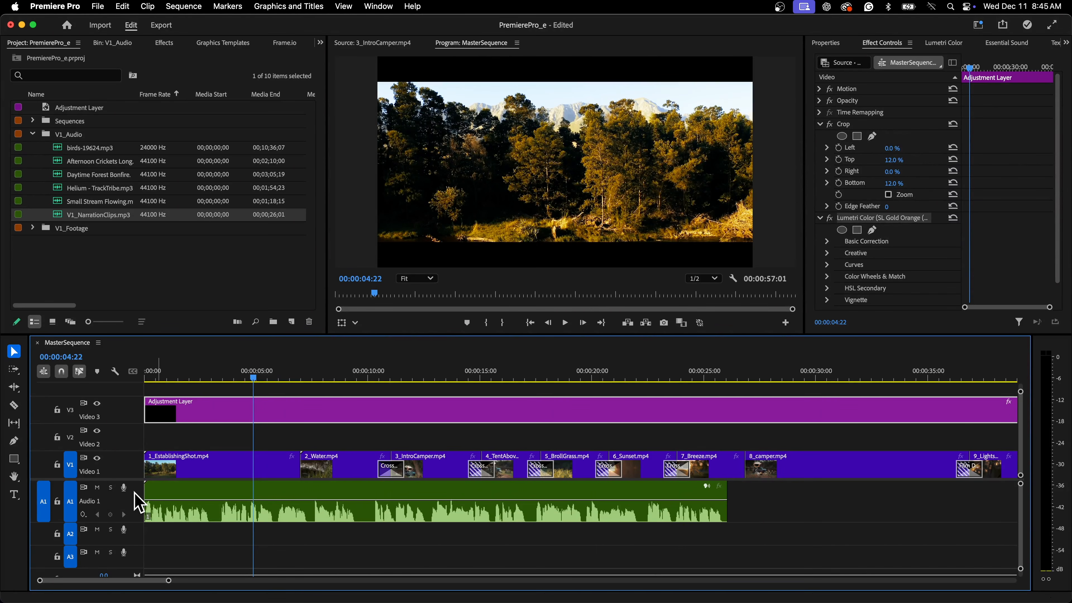
pyautogui.rightClick(96, 503)
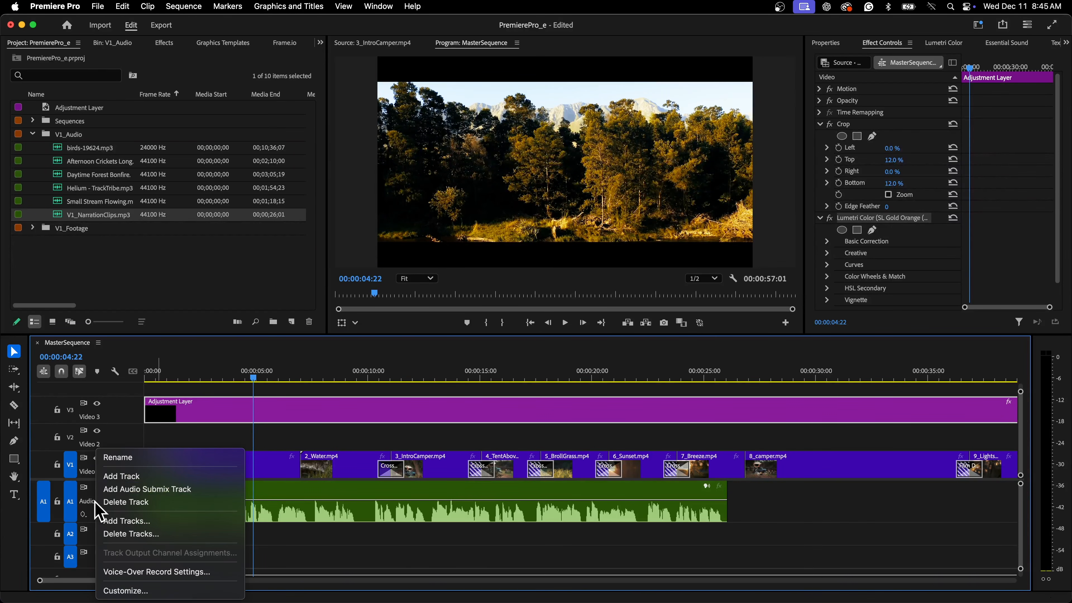
pyautogui.click(118, 460)
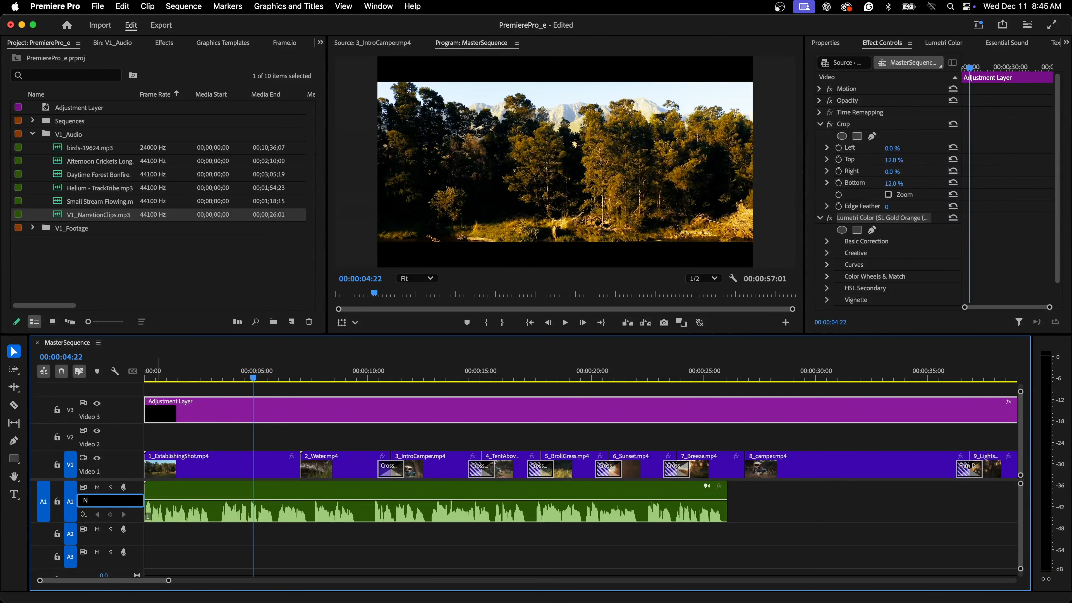
pyautogui.press('Return')
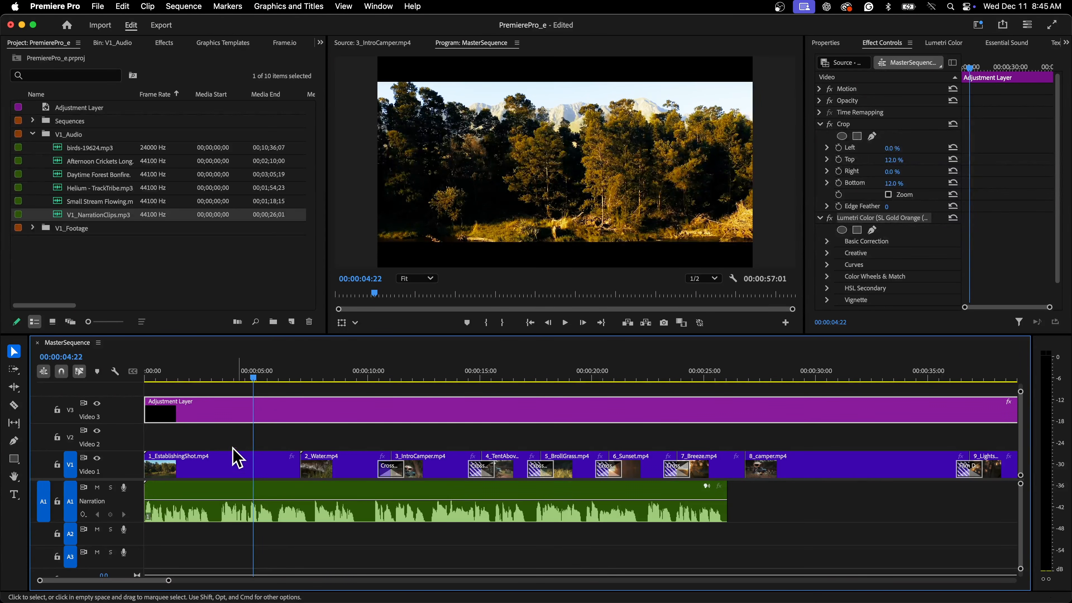
# Play back the opening of the sequence to hear the narration.
pyautogui.click(212, 376)
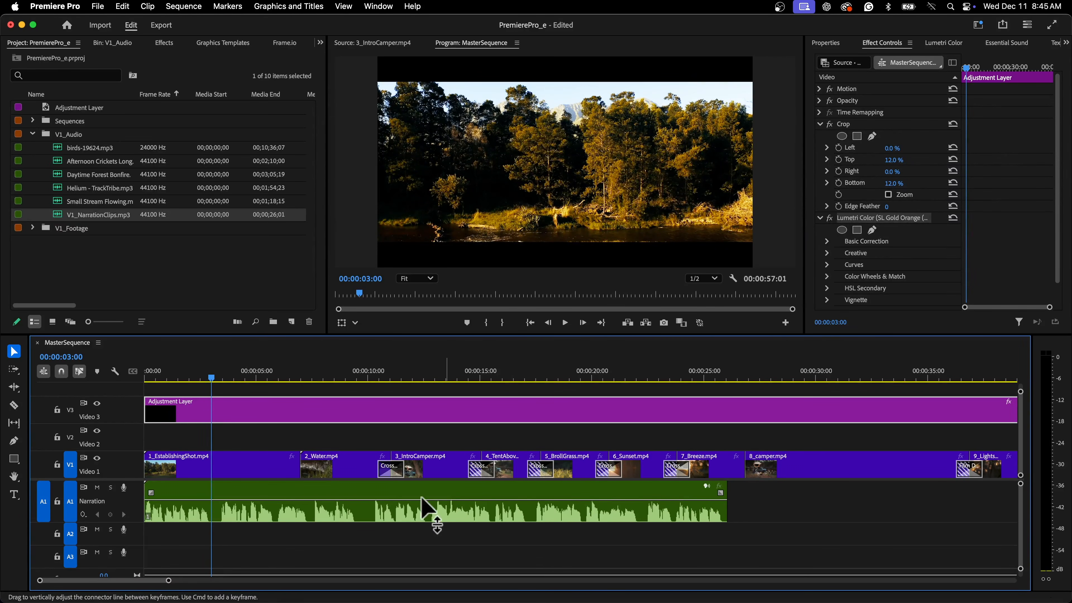
pyautogui.click(156, 377)
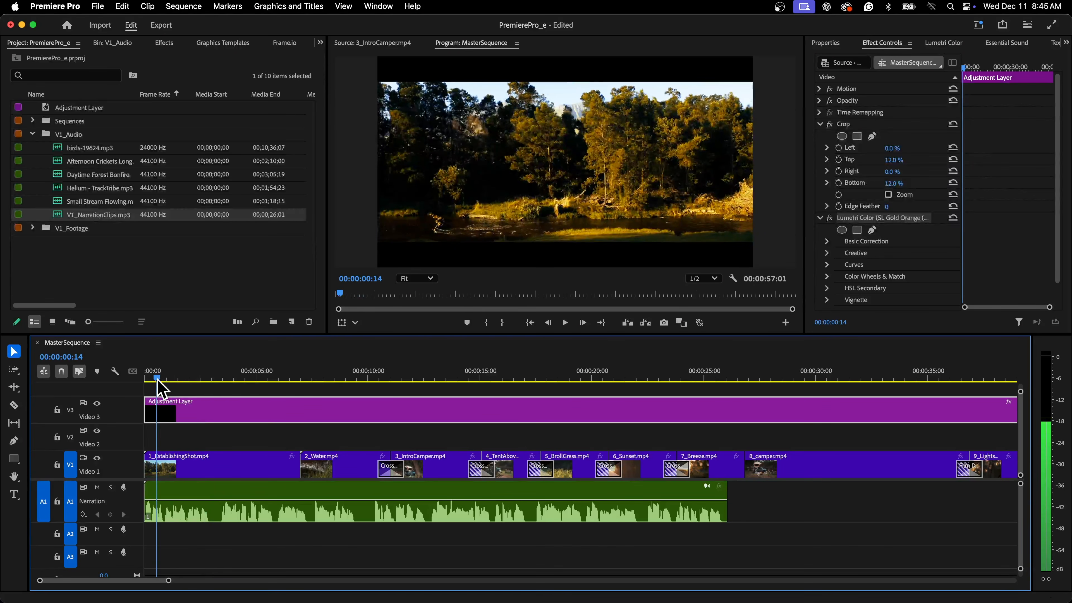
pyautogui.press('space')
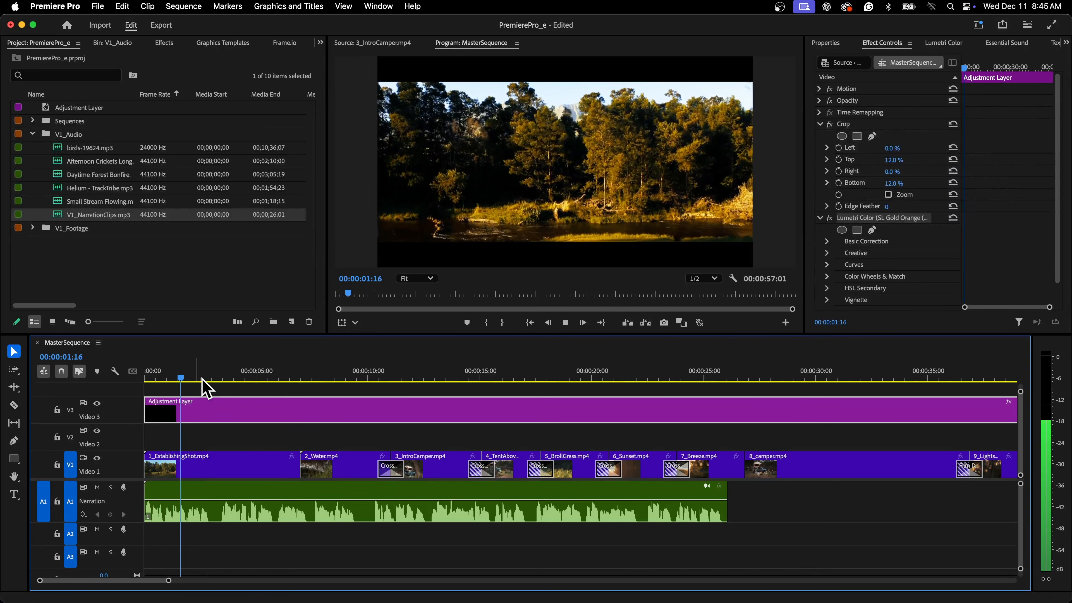
pyautogui.press('space')
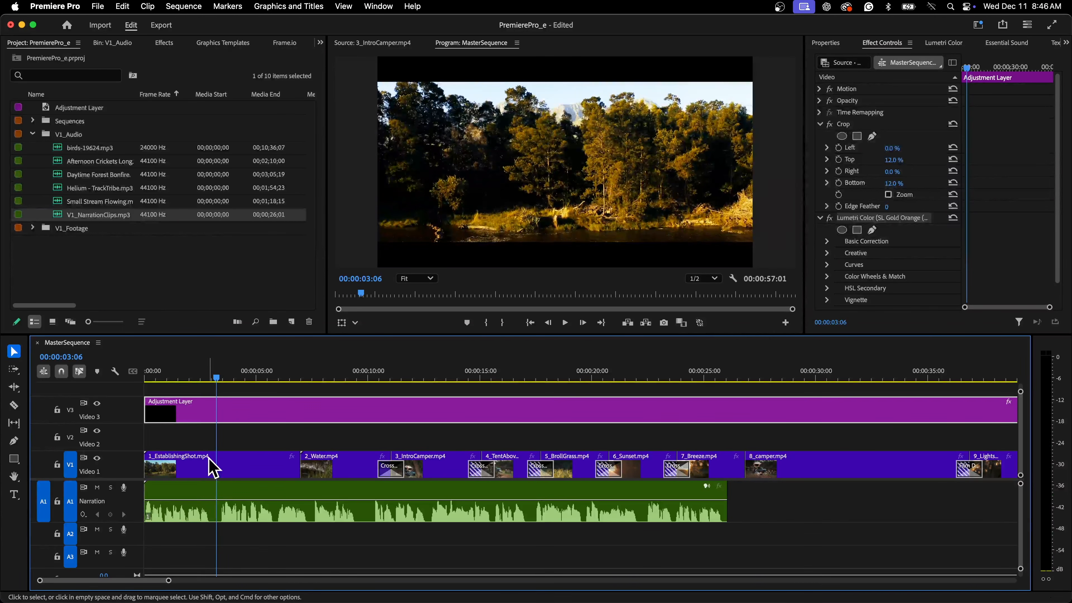
# Move the playhead to 00:00:03:00 and split the narration clip there with the Razor tool.
pyautogui.click(78, 358)
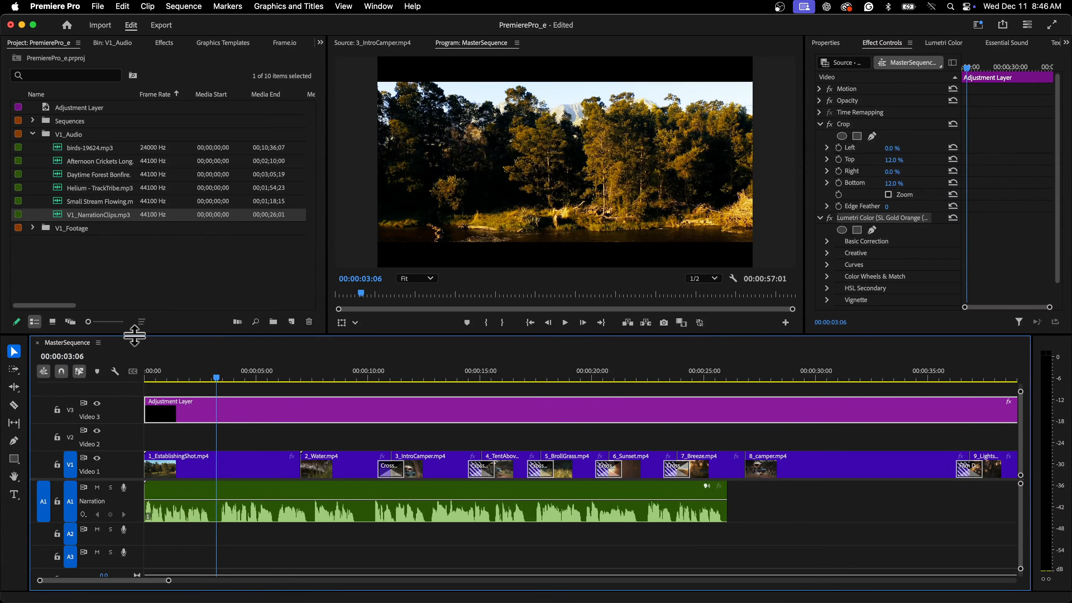
pyautogui.press('BackSpace')
pyautogui.press('Return')
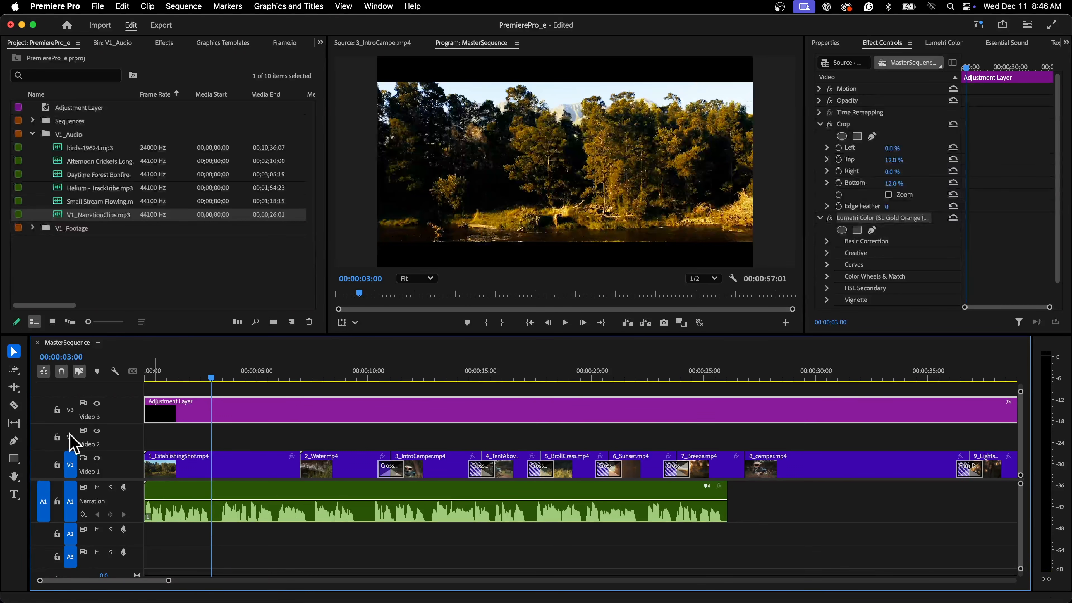
pyautogui.click(15, 406)
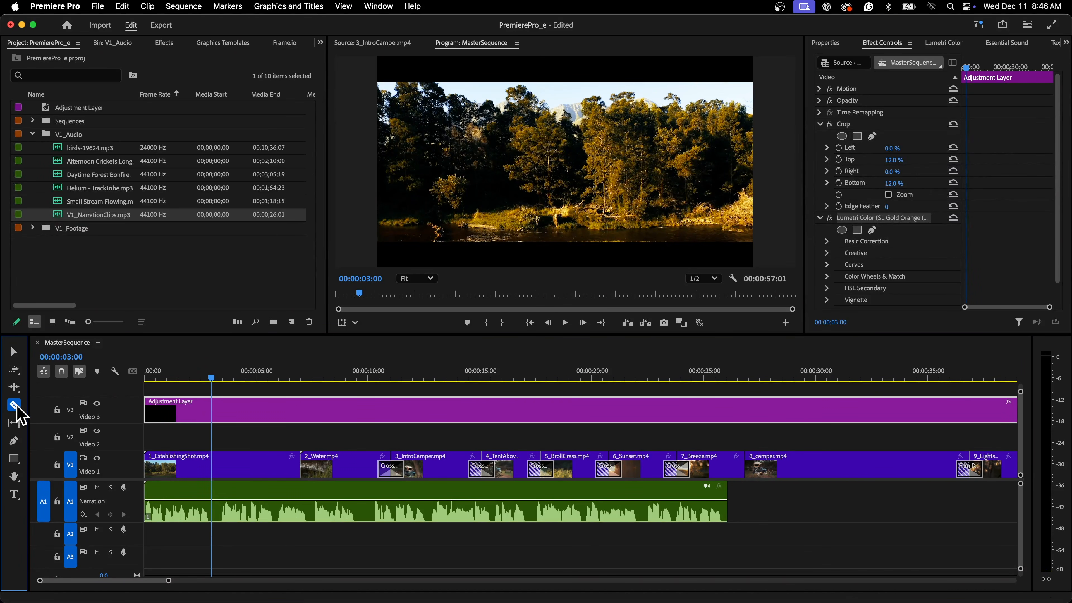
pyautogui.click(212, 507)
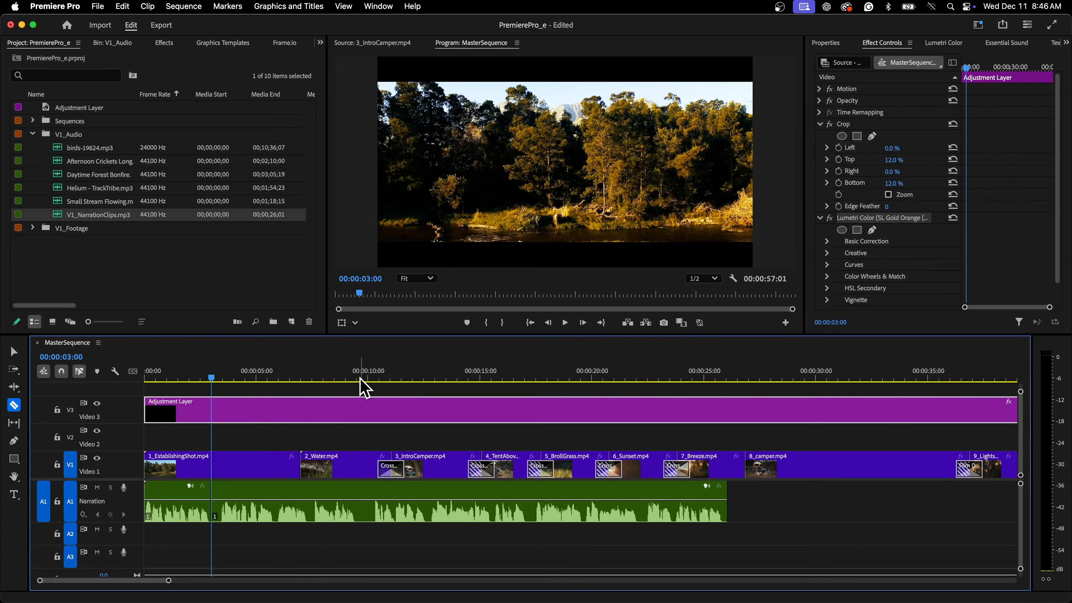
# Split the narration clip again at 00:00:09:15.
pyautogui.click(349, 376)
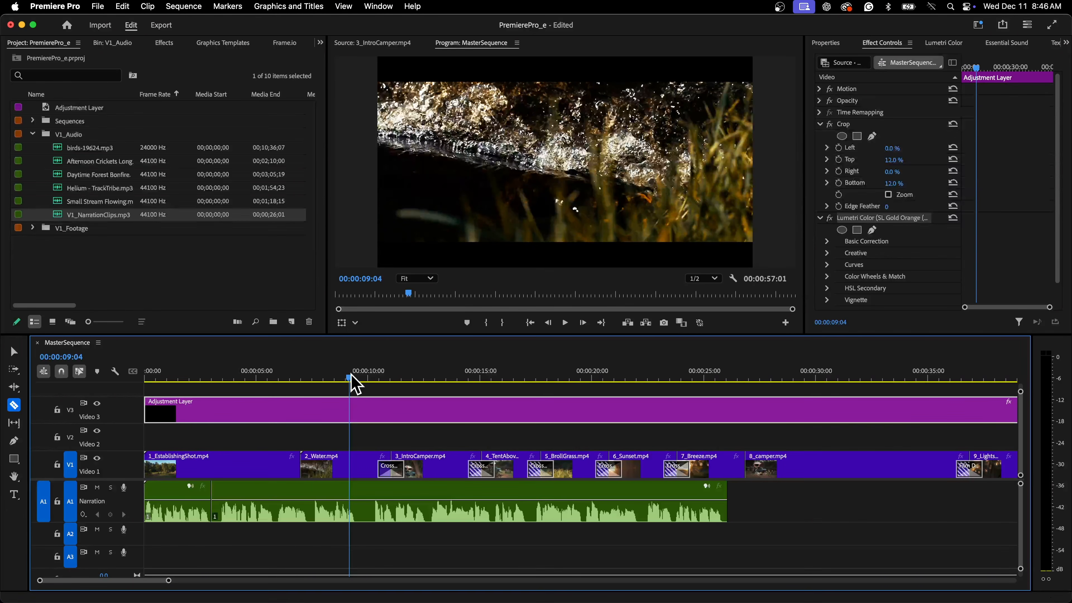
pyautogui.moveTo(352, 376); pyautogui.dragTo(363, 376)
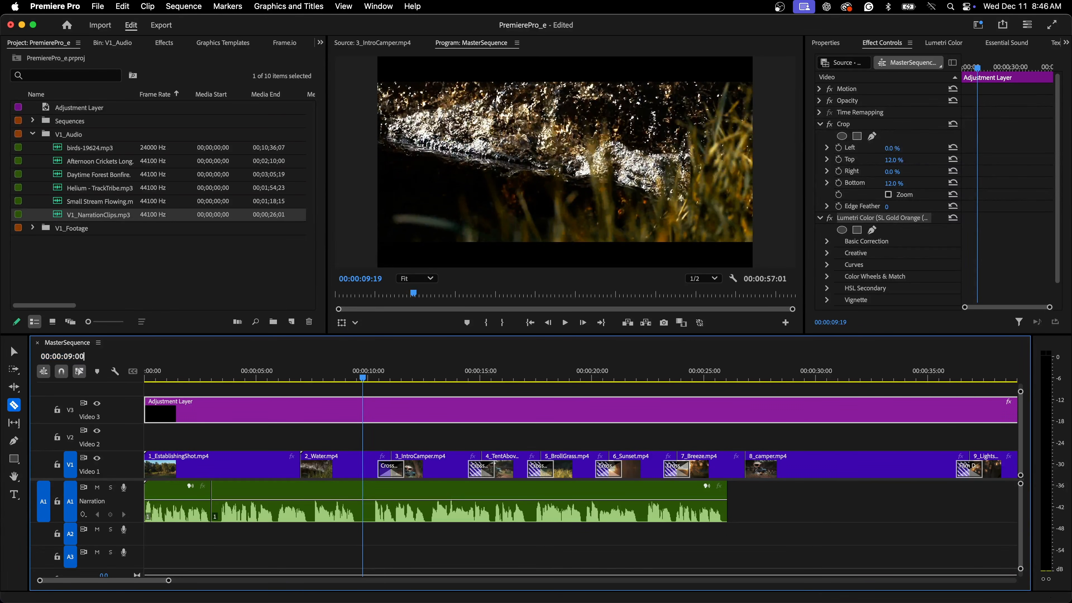
pyautogui.press('Return')
pyautogui.click(76, 358)
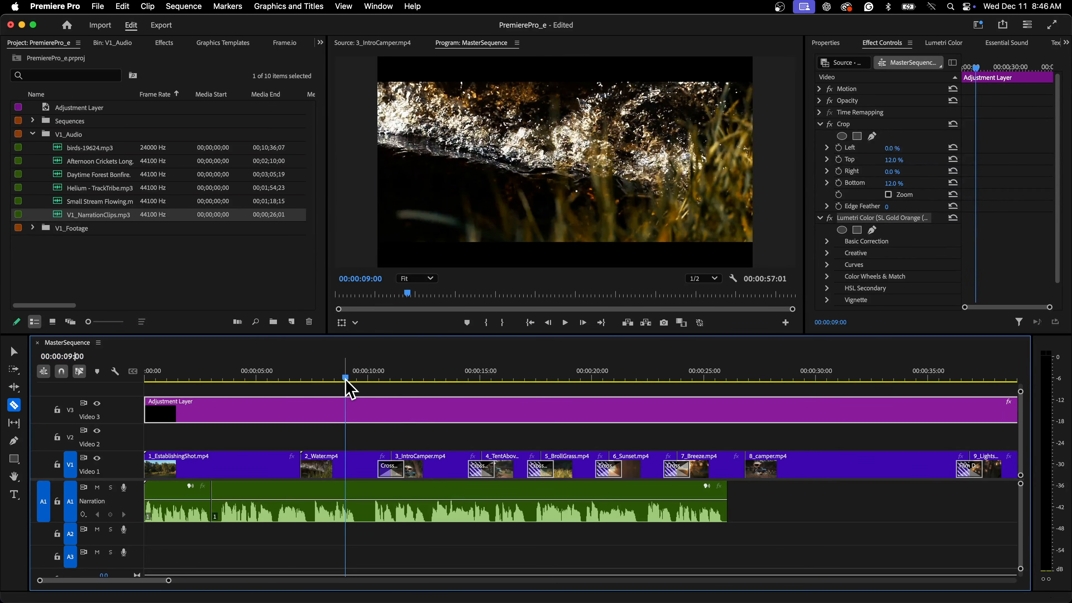
pyautogui.moveTo(347, 378); pyautogui.dragTo(358, 379)
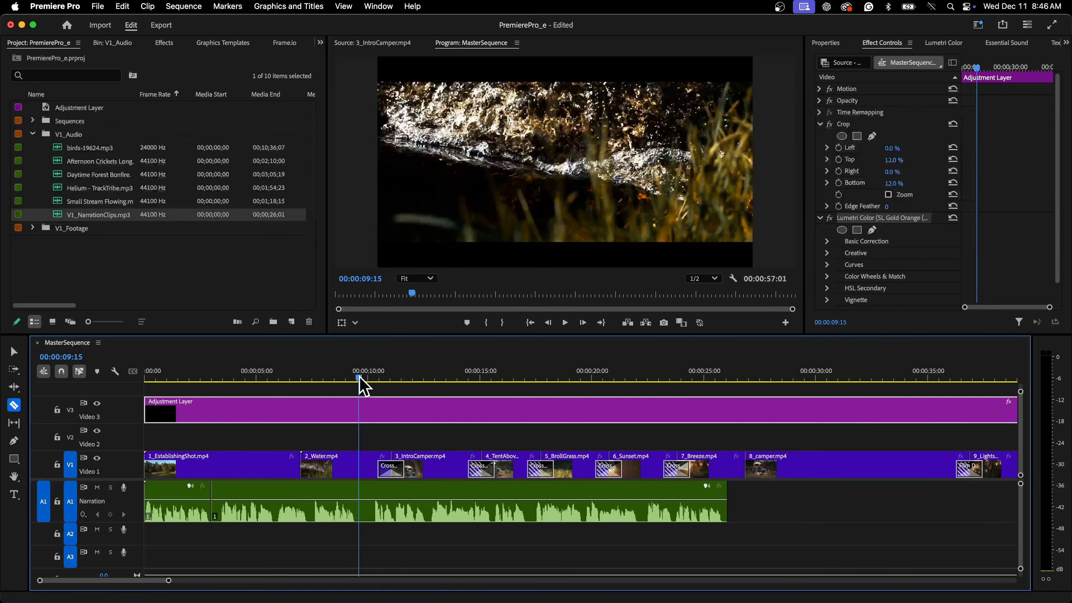
pyautogui.click(359, 507)
# Move the playhead to 00:00:17:00 and split the narration clip there.
pyautogui.moveTo(385, 379); pyautogui.dragTo(532, 385)
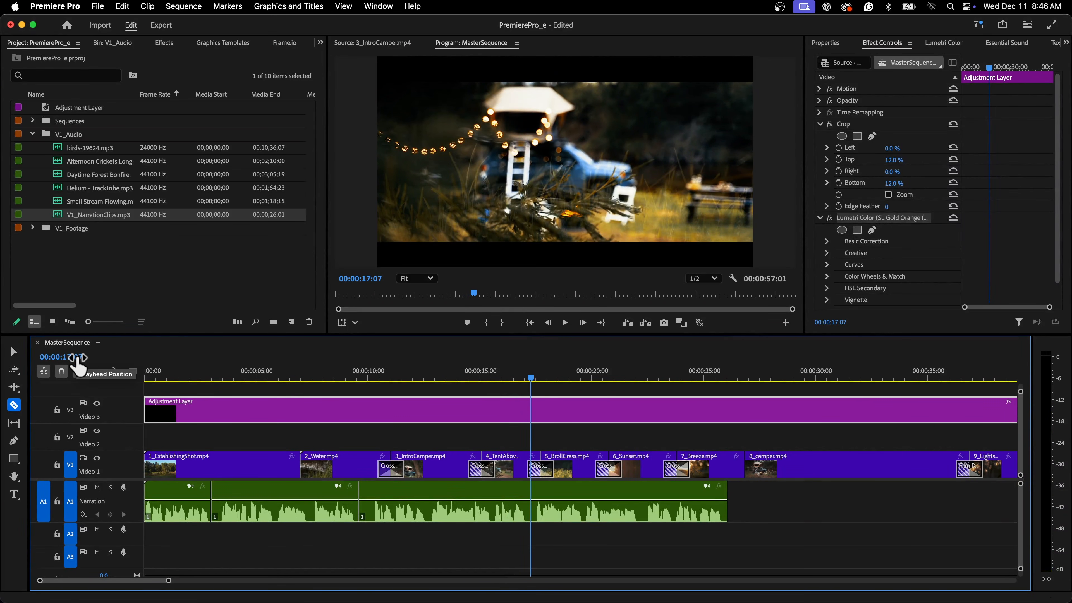
pyautogui.click(77, 358)
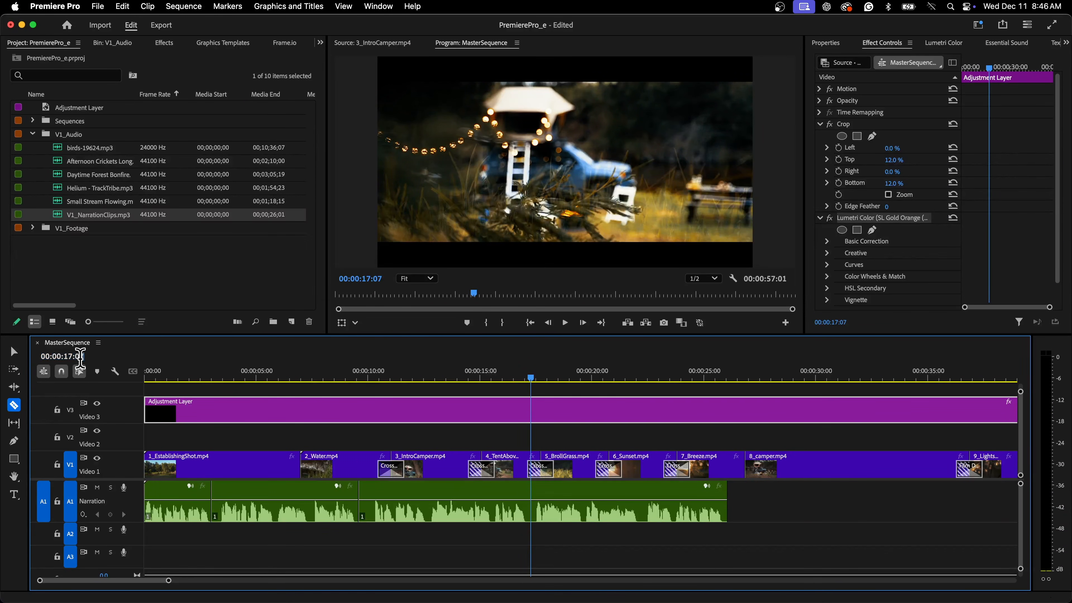
pyautogui.press('Return')
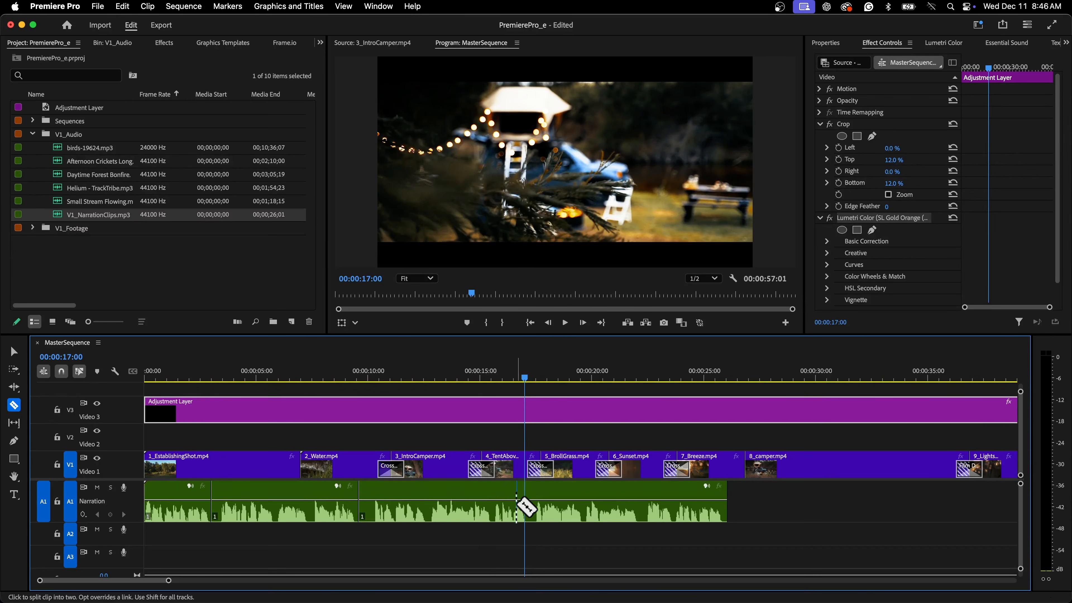
pyautogui.click(527, 504)
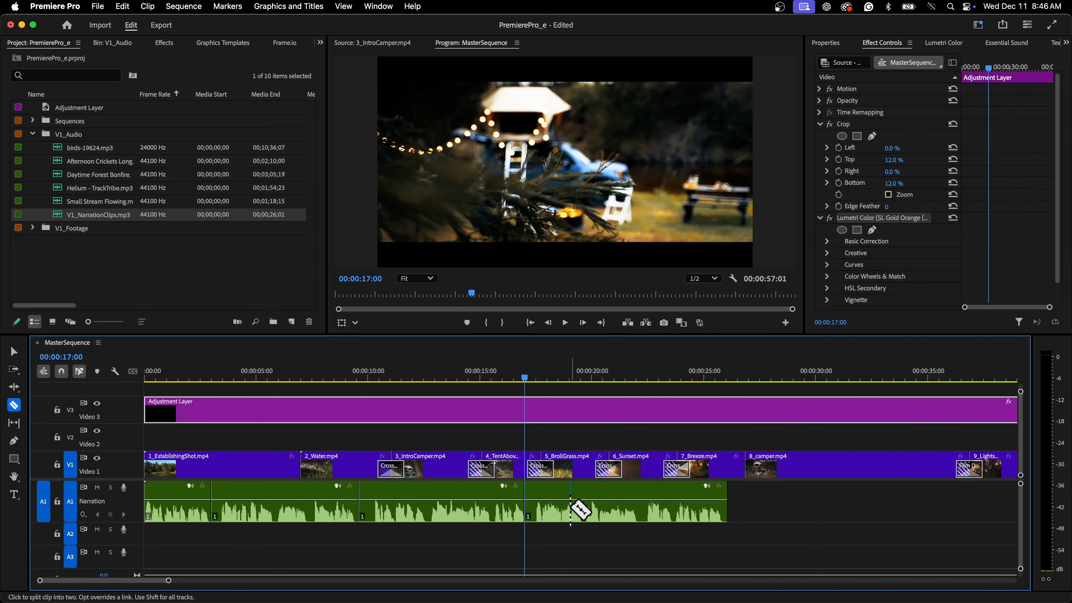
# Split the narration clip at 00:00:22:05 and switch back to the Selection tool.
pyautogui.moveTo(525, 378); pyautogui.dragTo(640, 382)
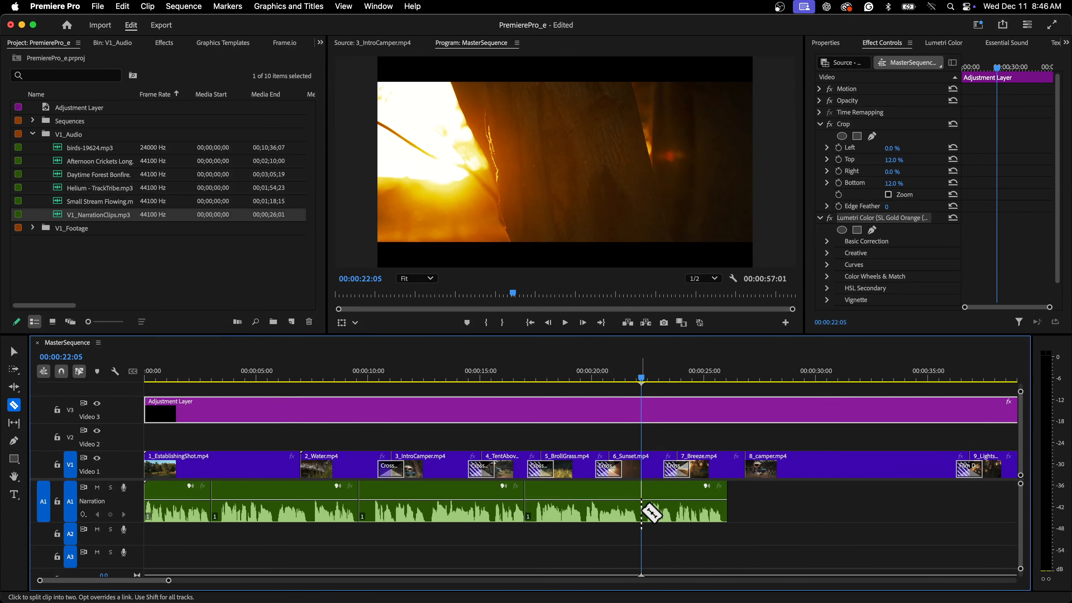
pyautogui.click(64, 359)
pyautogui.click(73, 359)
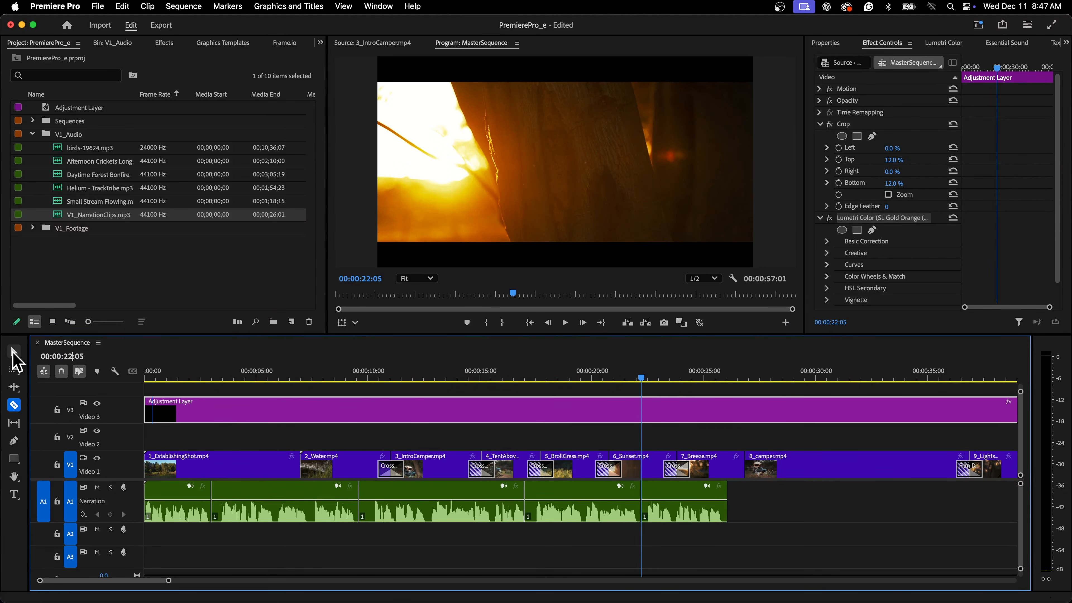
pyautogui.click(14, 352)
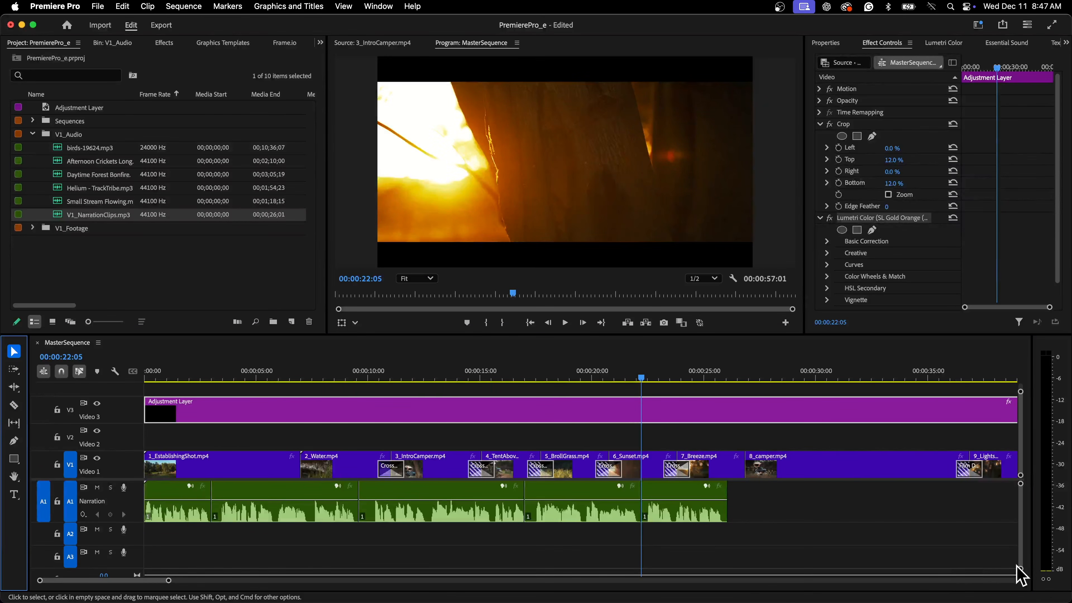
# Zoom the timeline out and move the last narration segment to the sequence end, under the end shot.
pyautogui.moveTo(169, 581); pyautogui.dragTo(241, 582)
pyautogui.click(446, 517)
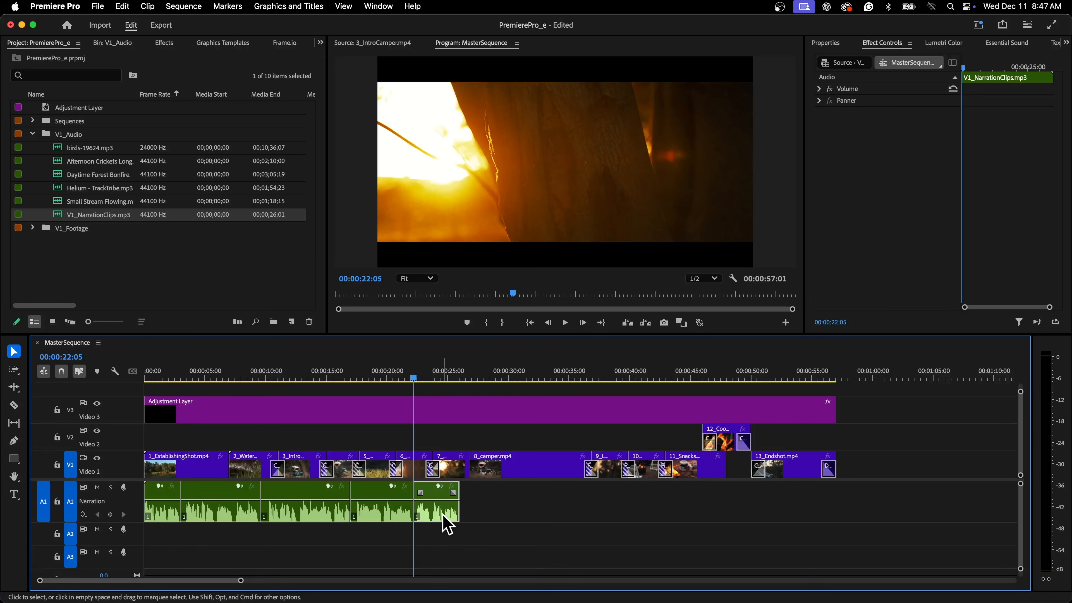
pyautogui.moveTo(443, 517); pyautogui.dragTo(818, 504)
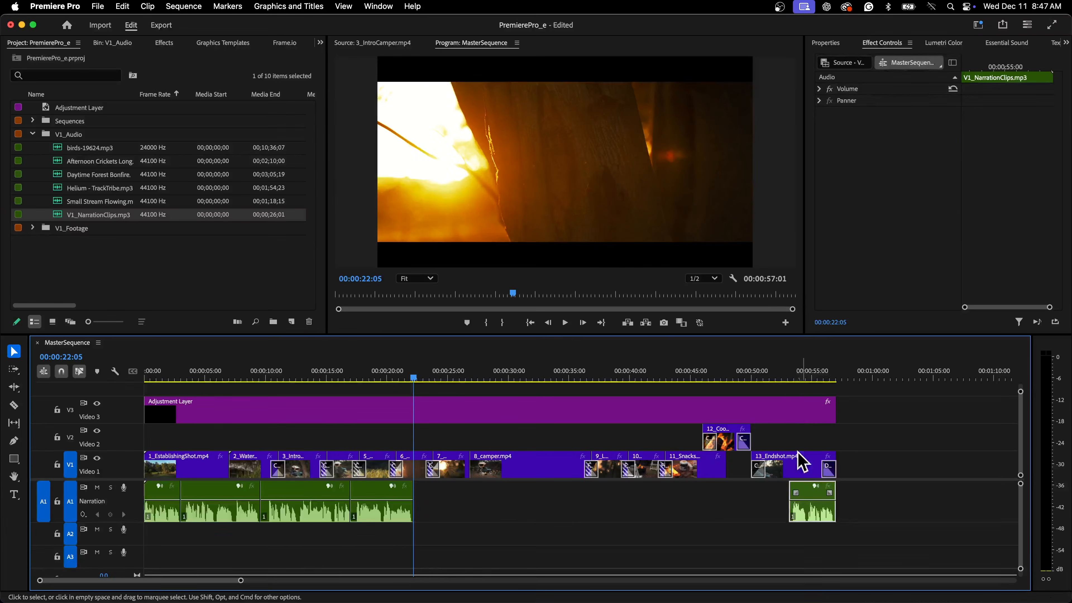
pyautogui.click(786, 378)
pyautogui.press('space')
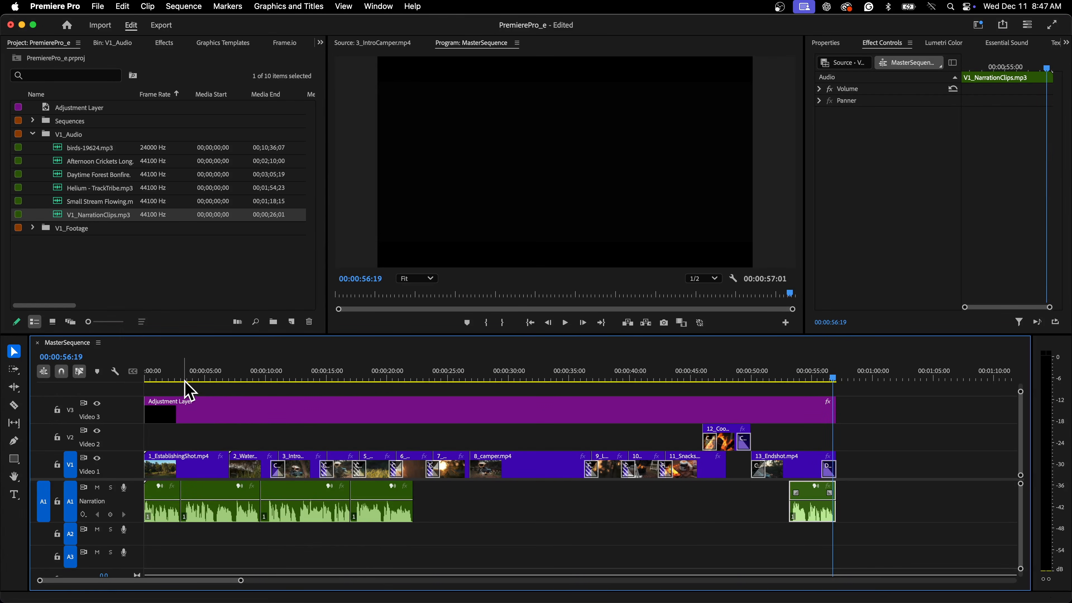
# Select the middle narration segments and shift them later along the Narration track, to start about 13 seconds in.
pyautogui.click(170, 377)
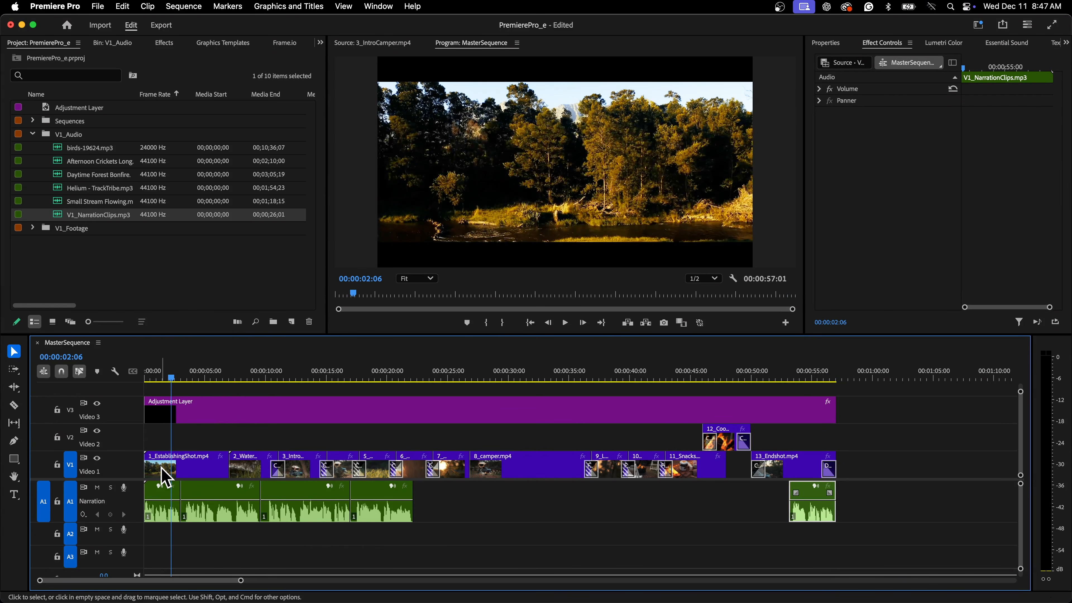
pyautogui.moveTo(448, 529); pyautogui.dragTo(333, 513)
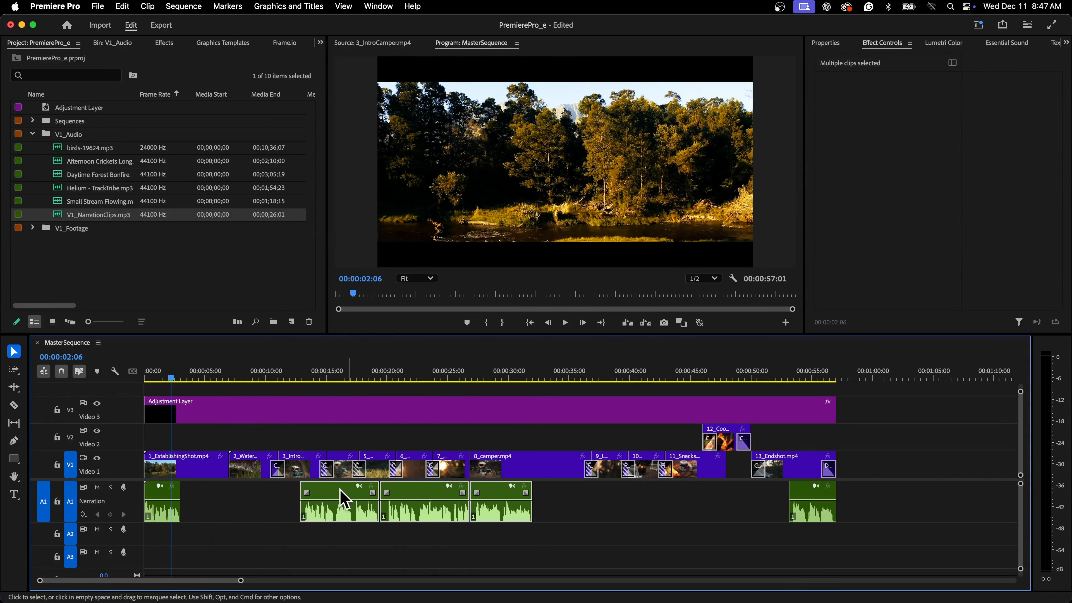
# Play back the start of the sequence to check the narration timing.
pyautogui.press('space')
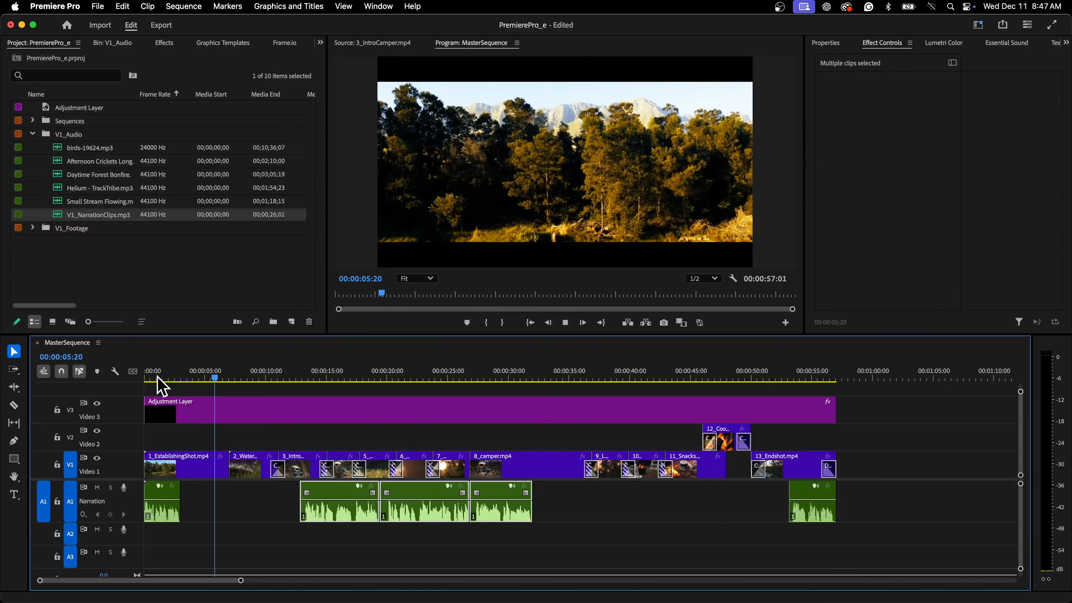
pyautogui.press('space')
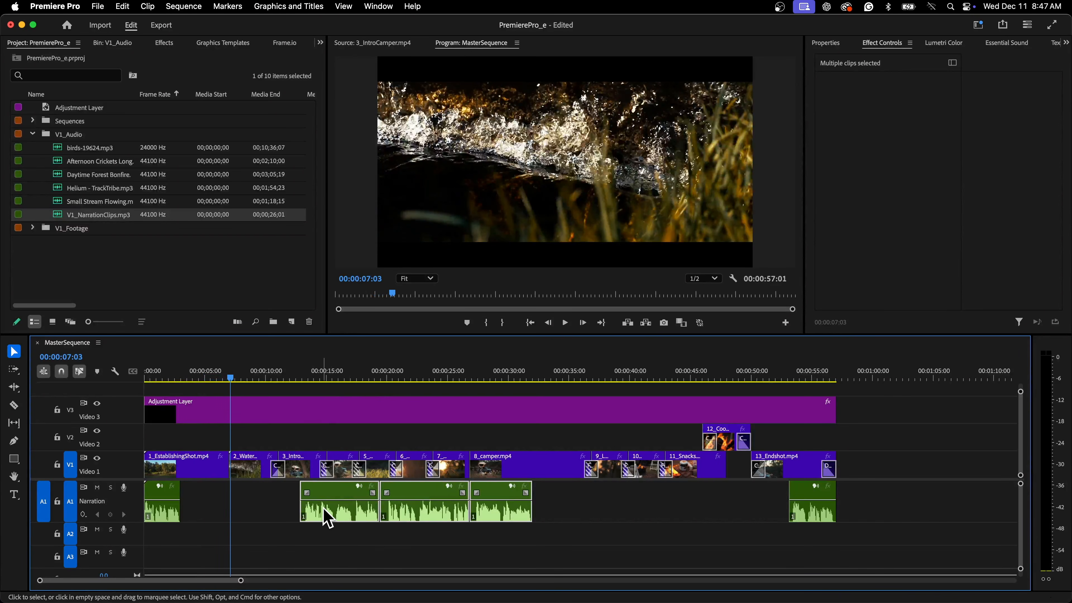
# Move the second narration segment earlier so it starts about 7 seconds in, under the 2_Water shot.
pyautogui.moveTo(335, 519); pyautogui.dragTo(283, 520)
pyautogui.click(308, 518)
# Play back the sequence from about 7 seconds to review the narration timing.
pyautogui.click(228, 376)
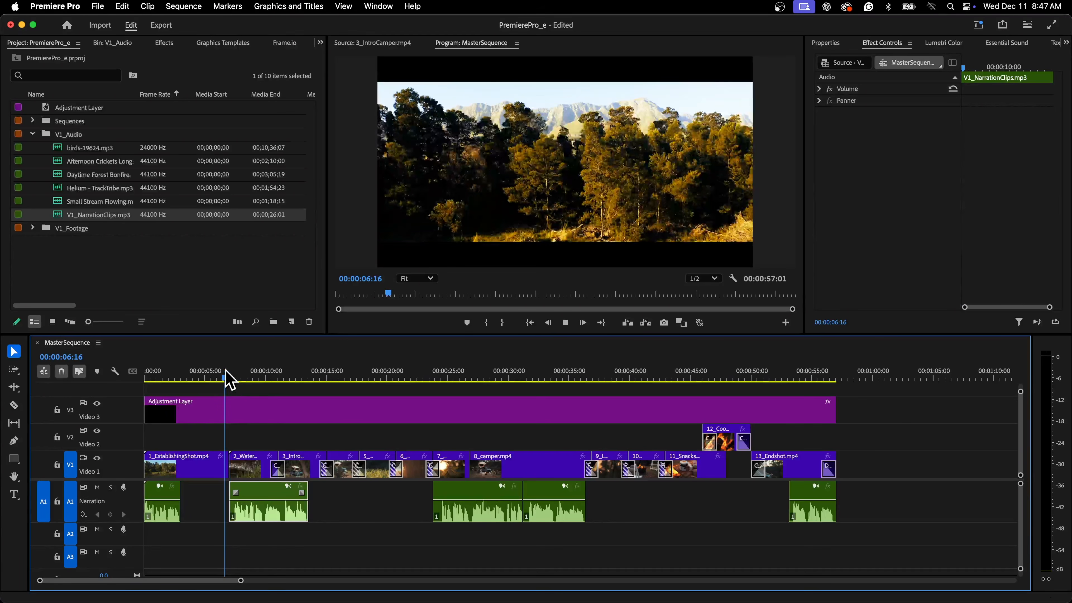
pyautogui.press('space')
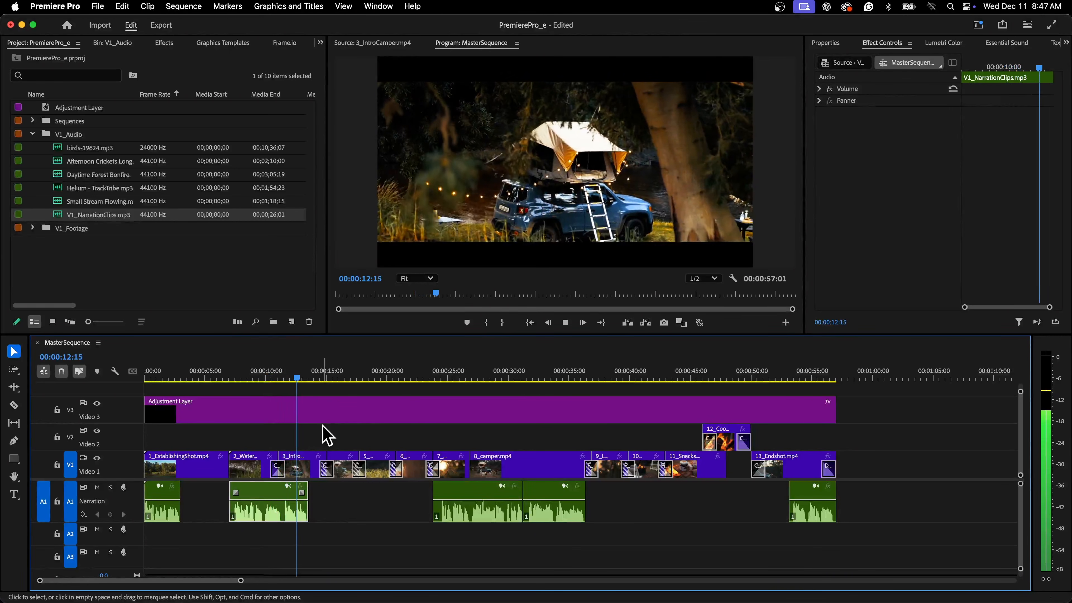
pyautogui.press('space')
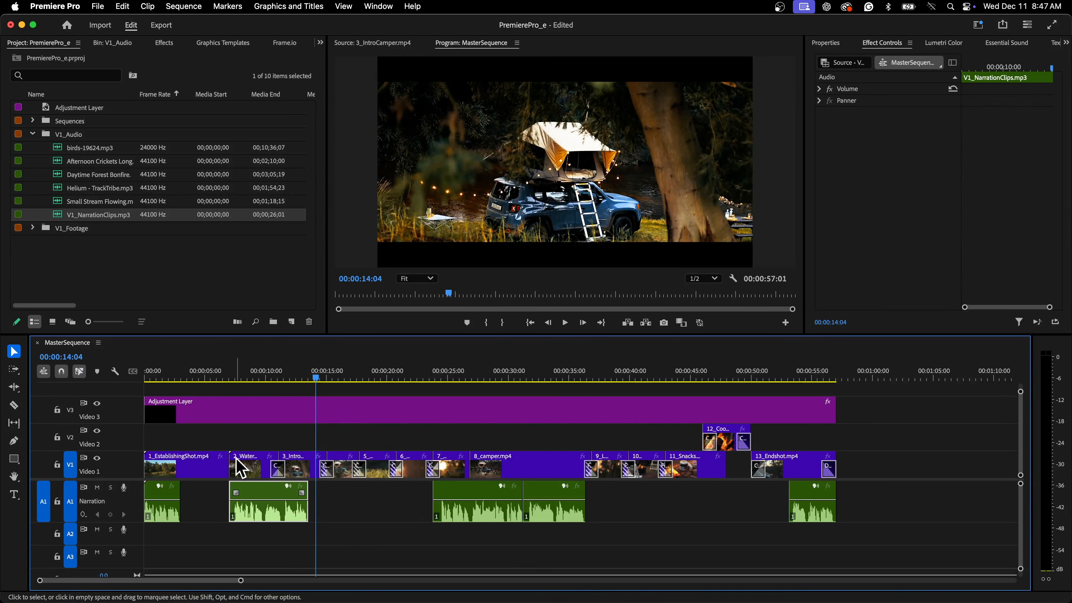
pyautogui.click(330, 392)
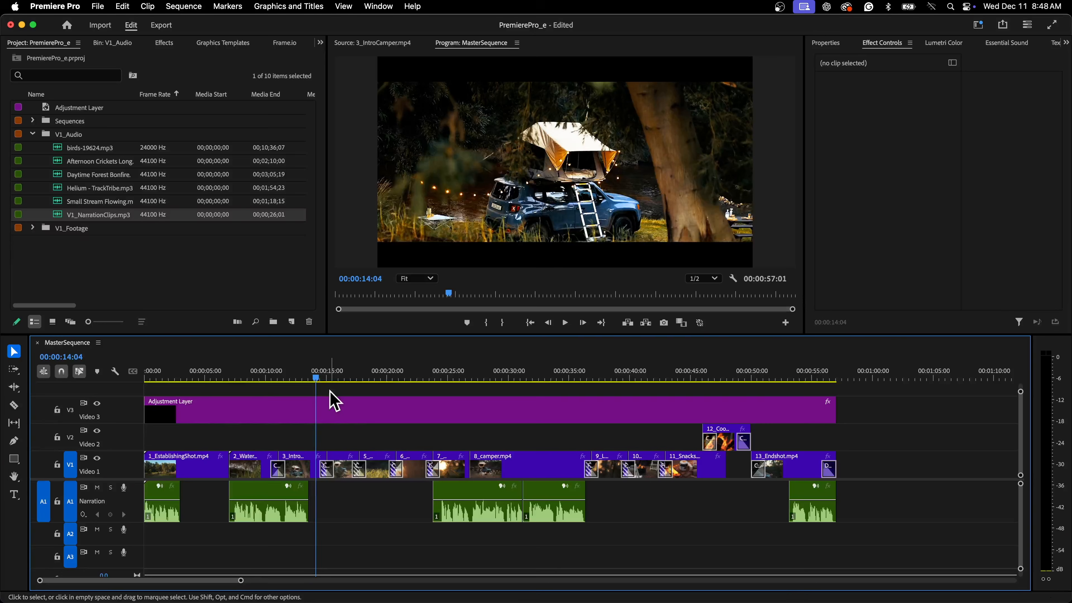
# Move the third narration segment earlier so it starts about 18 seconds in.
pyautogui.click(443, 378)
pyautogui.doubleClick(492, 521)
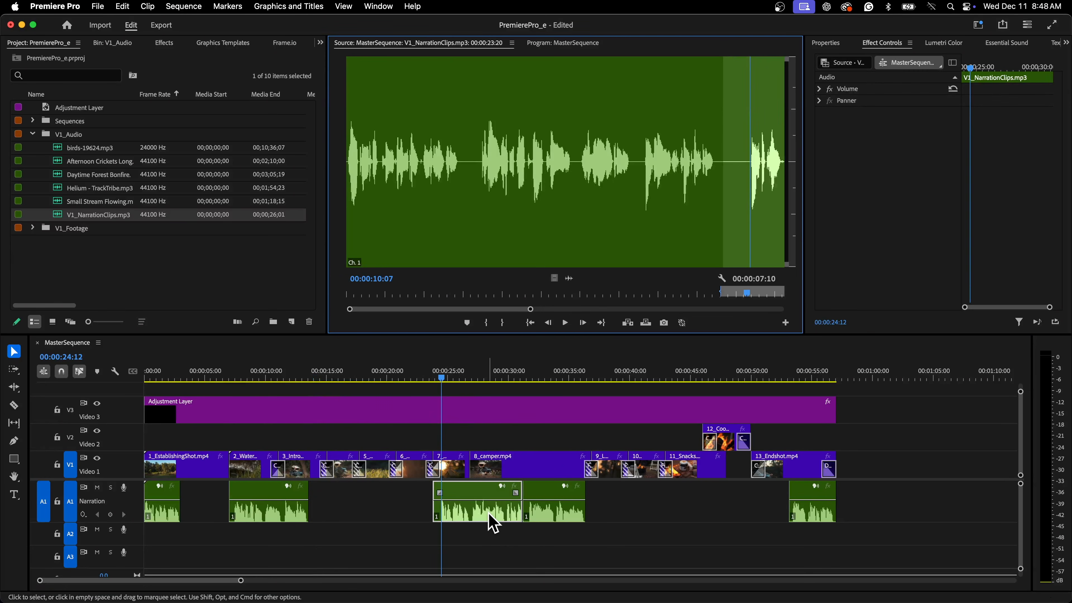
pyautogui.moveTo(460, 510); pyautogui.dragTo(423, 518)
pyautogui.click(539, 44)
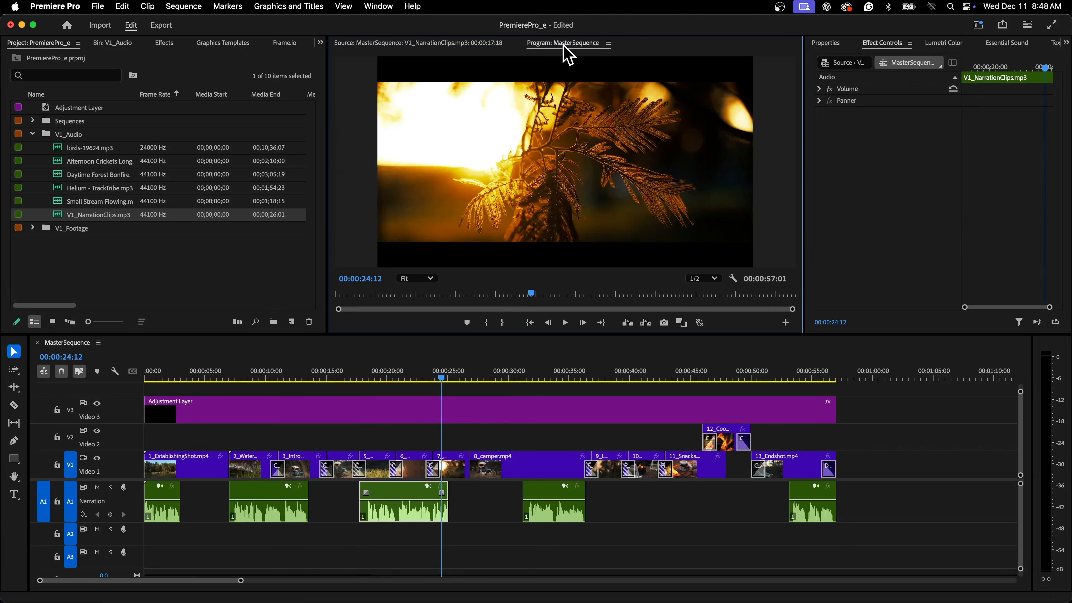
# Play back the sequence from about 17 seconds to check the moved segment.
pyautogui.click(354, 375)
pyautogui.press('space')
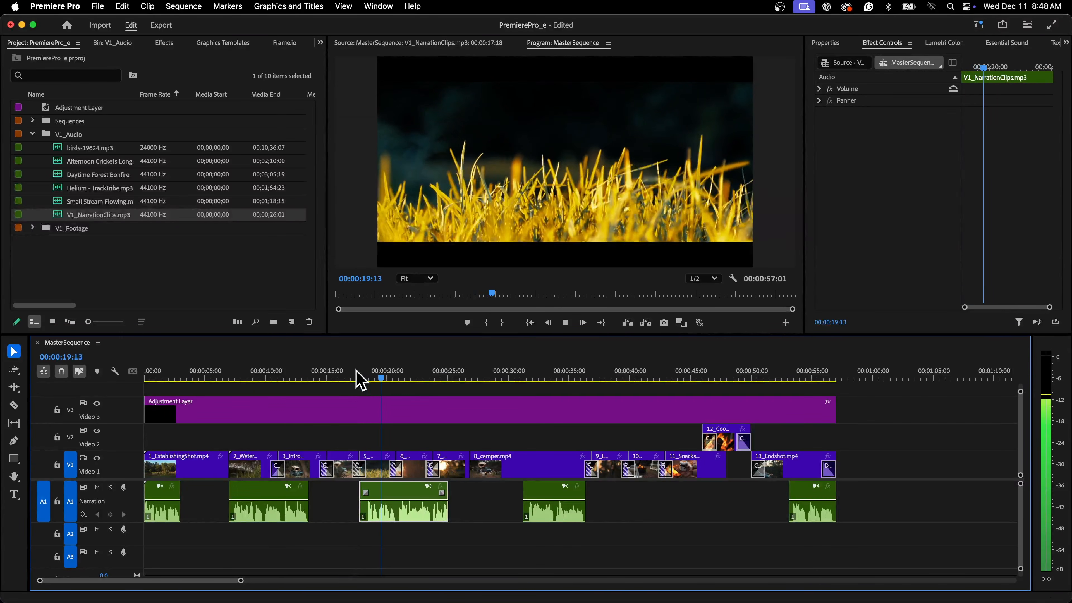
pyautogui.press('space')
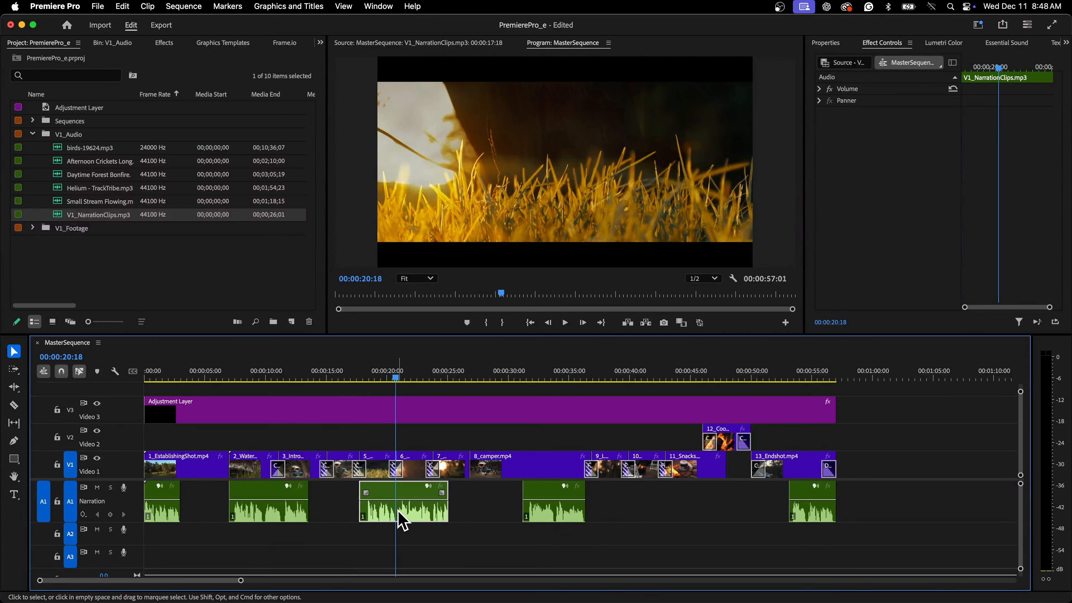
# Move the fourth narration segment later to about 41 seconds and the third under the 8_camper shot at about 27 seconds.
pyautogui.moveTo(555, 522); pyautogui.dragTo(672, 512)
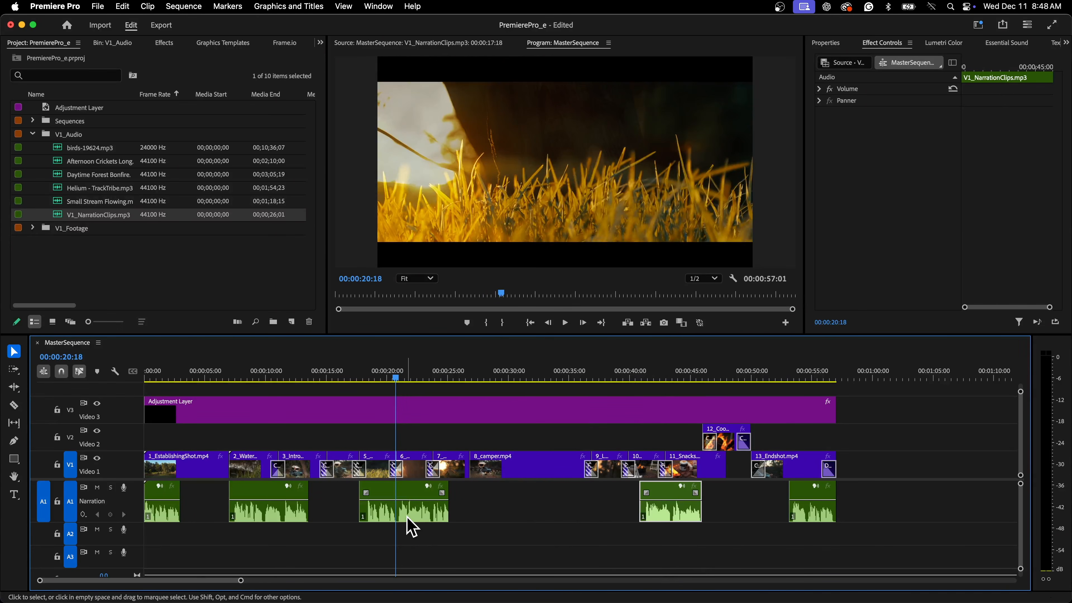
pyautogui.moveTo(407, 518); pyautogui.dragTo(534, 517)
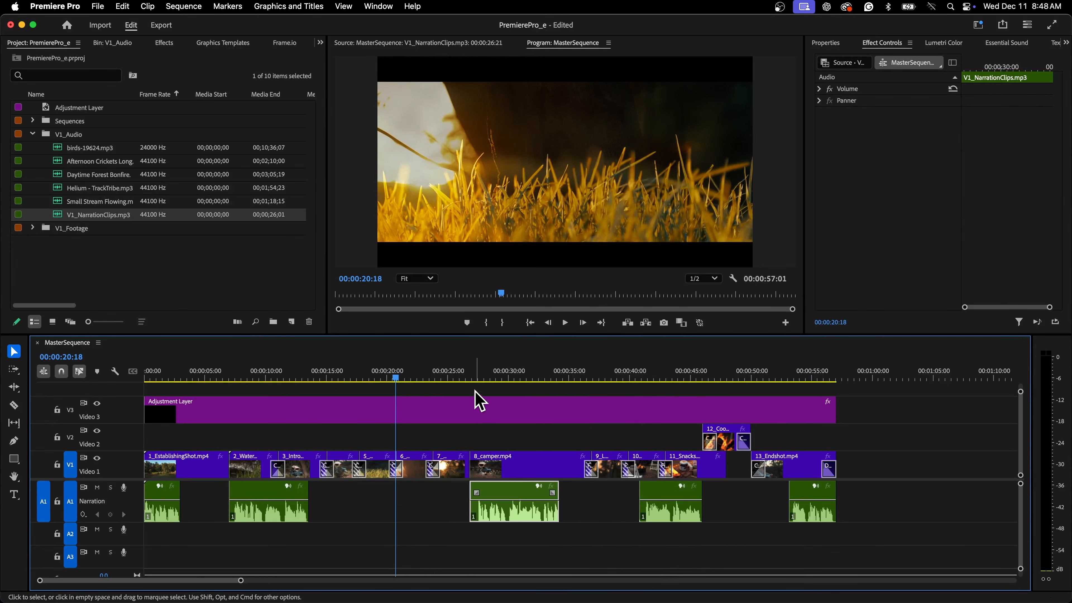
# Play back the sequence from about 27 and about 41 seconds to check both segments.
pyautogui.click(473, 377)
pyautogui.press('space')
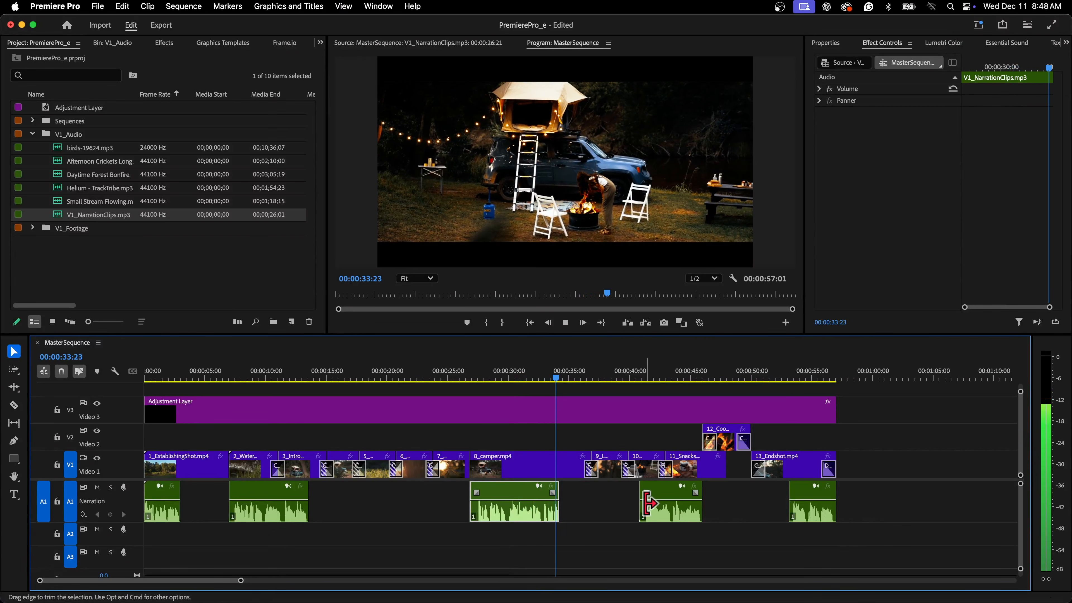
pyautogui.press('space')
pyautogui.click(641, 377)
pyautogui.press('space')
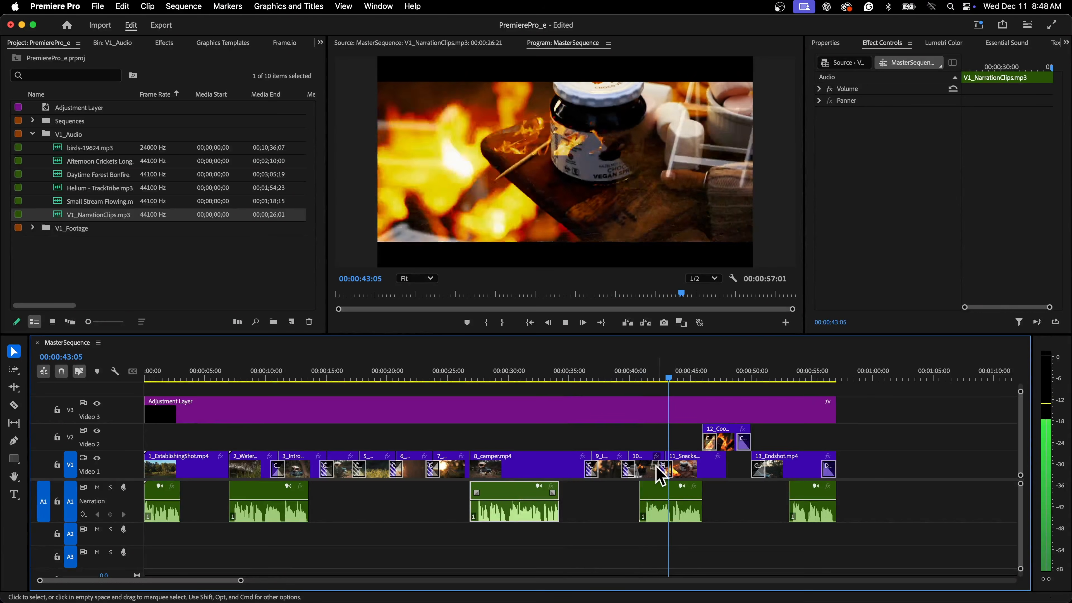
# Move the fourth narration segment earlier so it starts about 37 seconds in.
pyautogui.click(656, 521)
pyautogui.moveTo(654, 511); pyautogui.dragTo(604, 510)
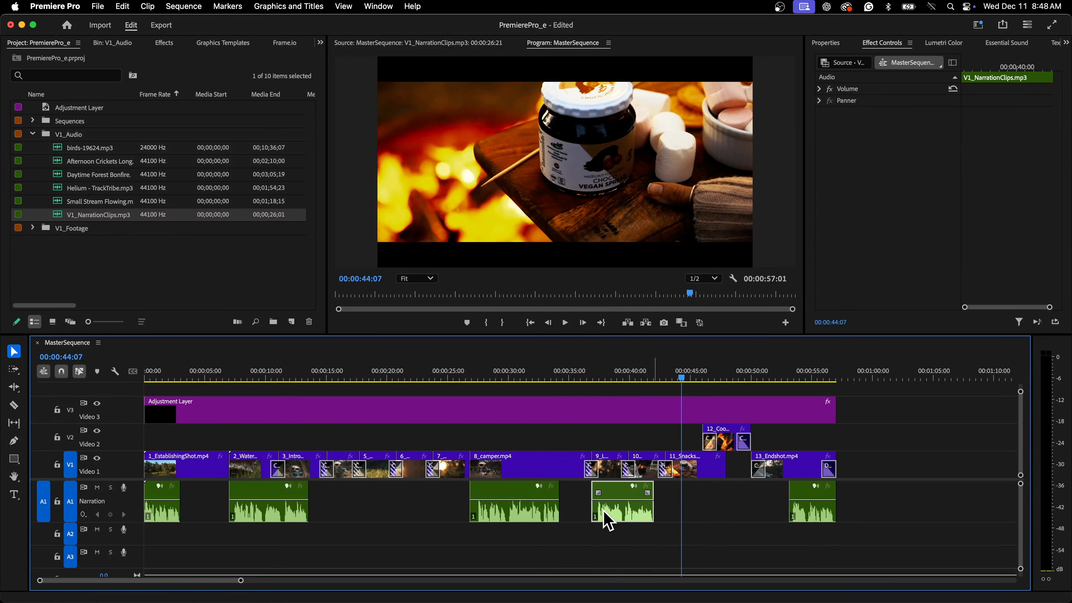
# Play back the sequence from about 37 seconds to check the segment's timing.
pyautogui.click(601, 377)
pyautogui.press('space')
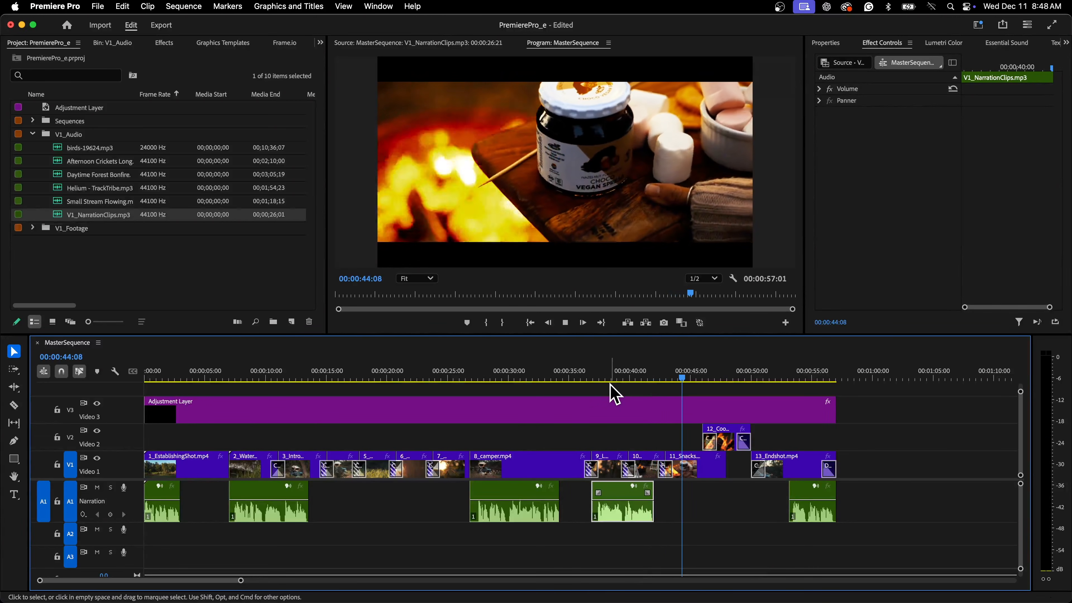
pyautogui.press('space')
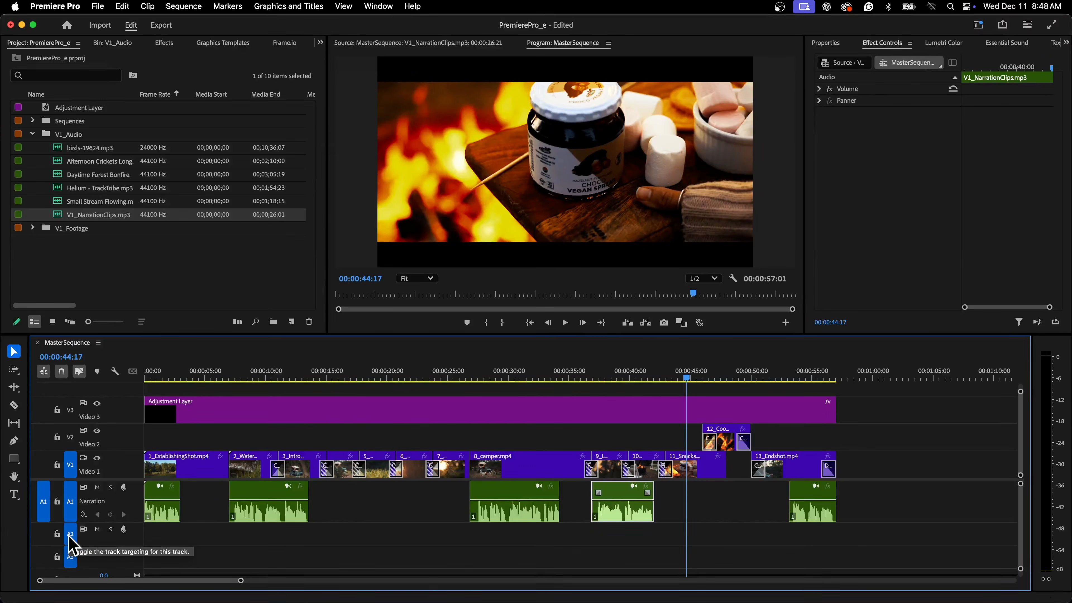
# Open Helium - TrackTribe.mp3 in the Source monitor and preview it.
pyautogui.click(73, 188)
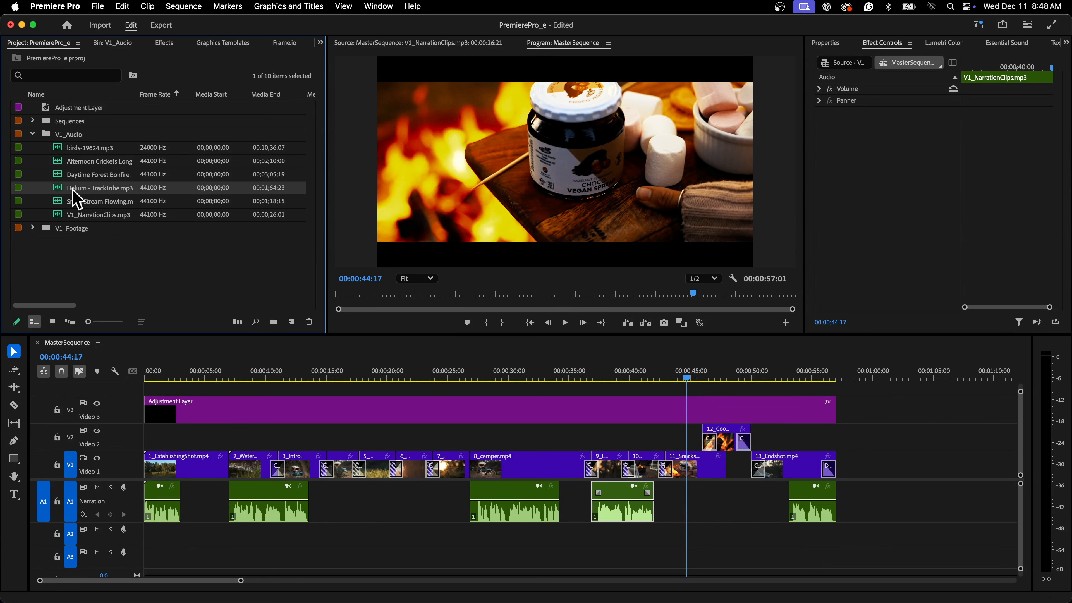
pyautogui.doubleClick(57, 190)
pyautogui.press('space')
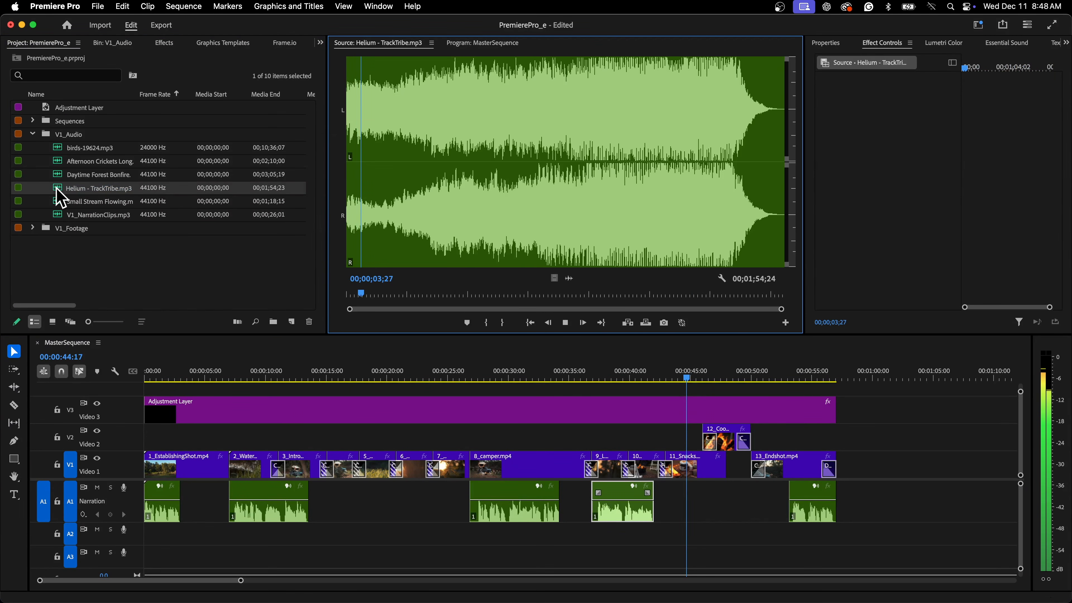
pyautogui.press('space')
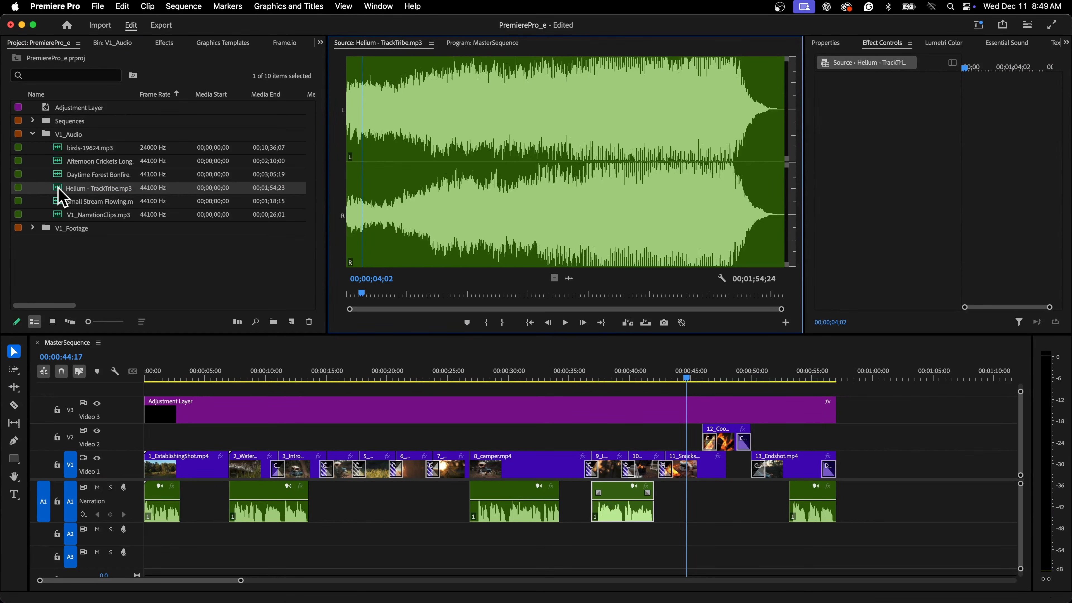
# Place Helium - TrackTribe.mp3 on audio track A2 from the sequence start and expand the track.
pyautogui.moveTo(59, 190); pyautogui.dragTo(141, 537)
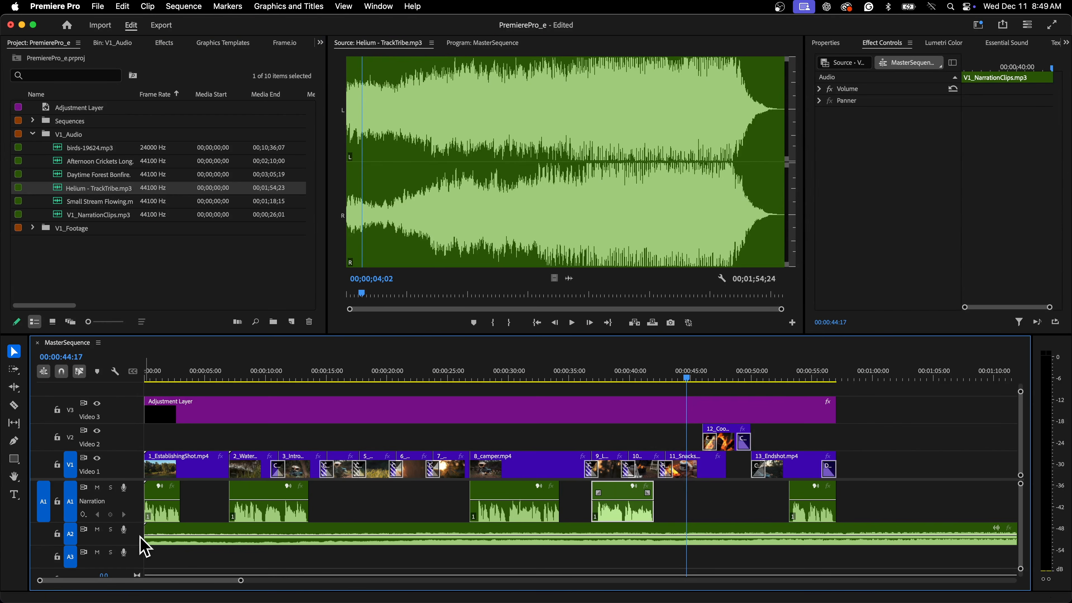
pyautogui.doubleClick(139, 535)
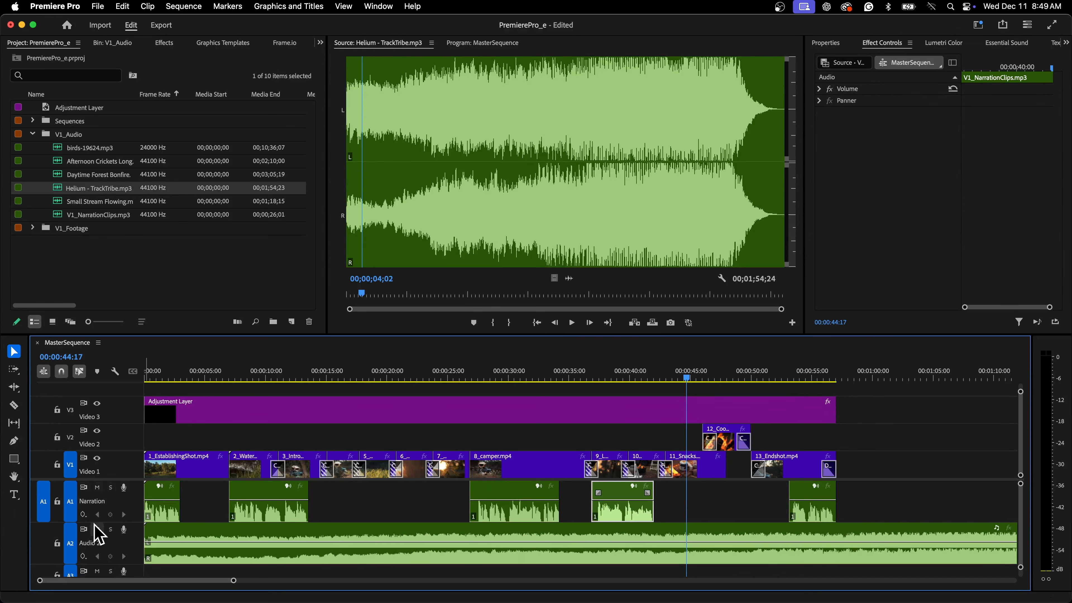
# Rename audio track A2 to Music.
pyautogui.rightClick(91, 551)
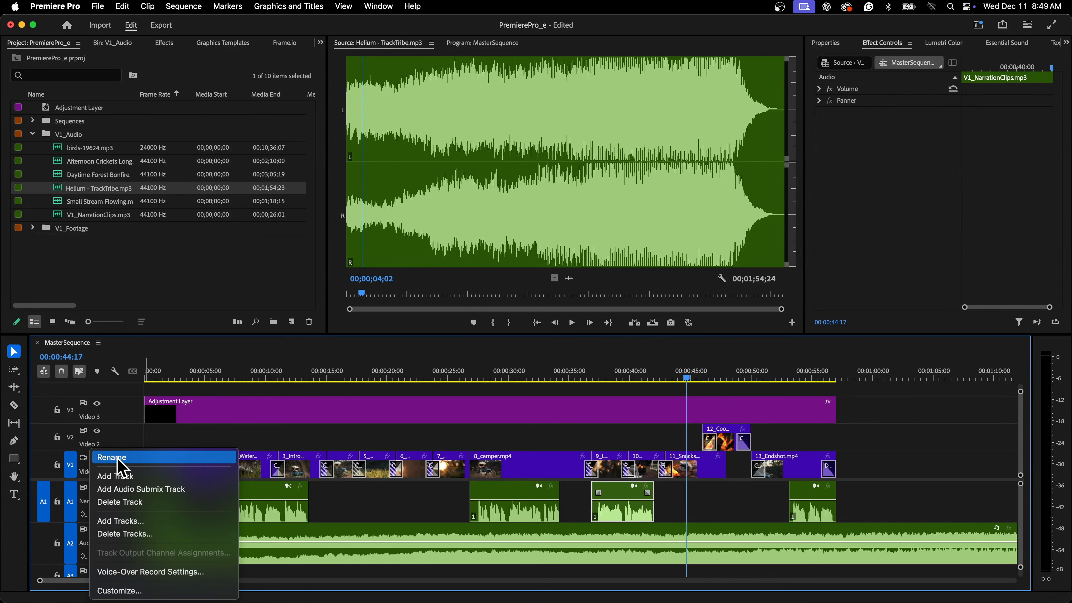
pyautogui.click(119, 459)
pyautogui.write('Music')
pyautogui.press('Return')
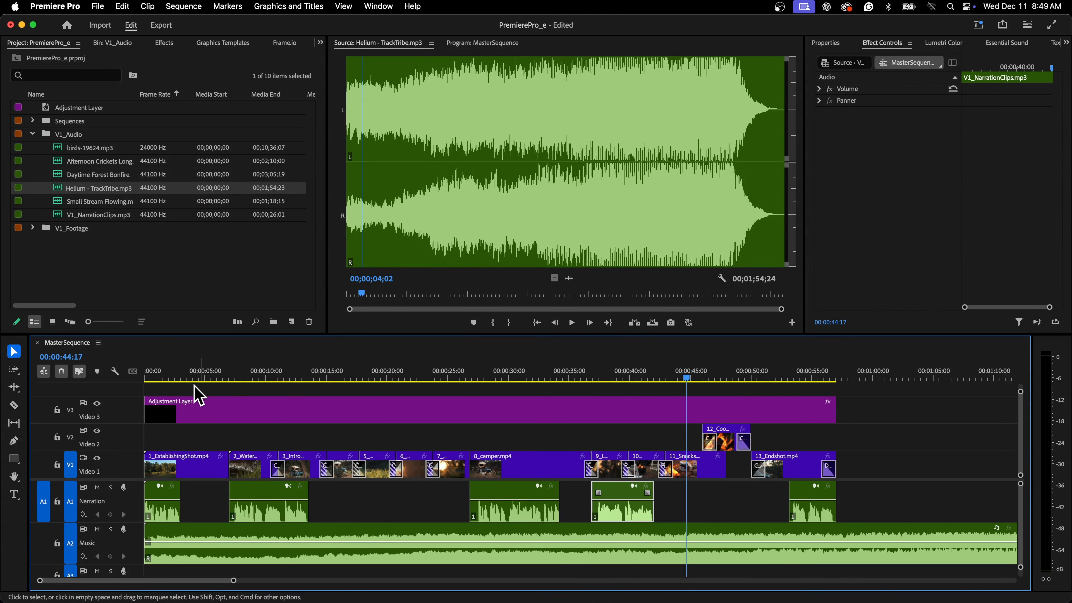
# Play back the start of the sequence with the music added.
pyautogui.click(151, 375)
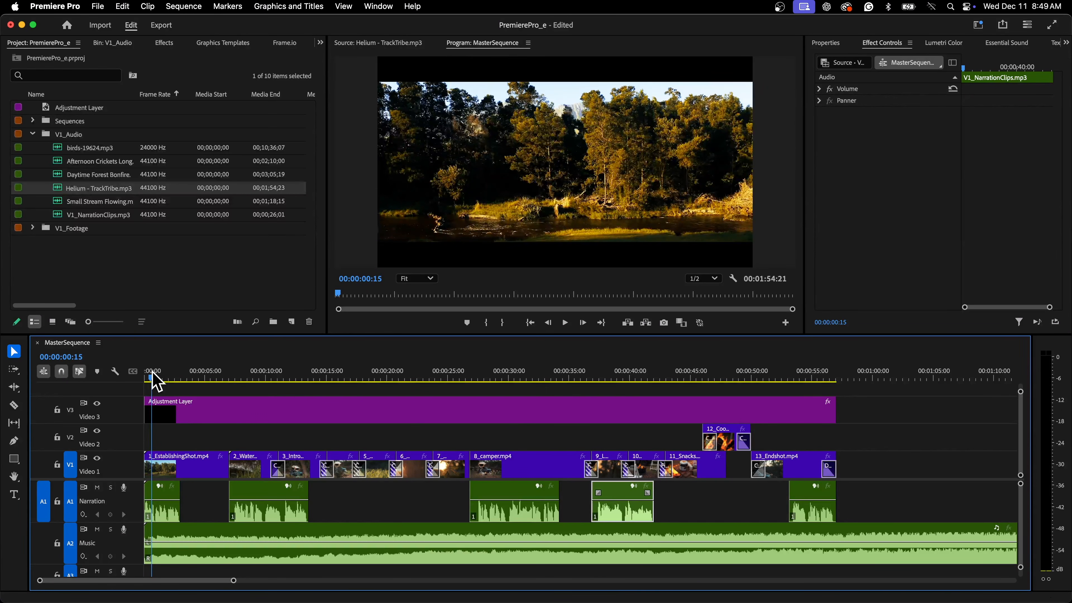
pyautogui.press('space')
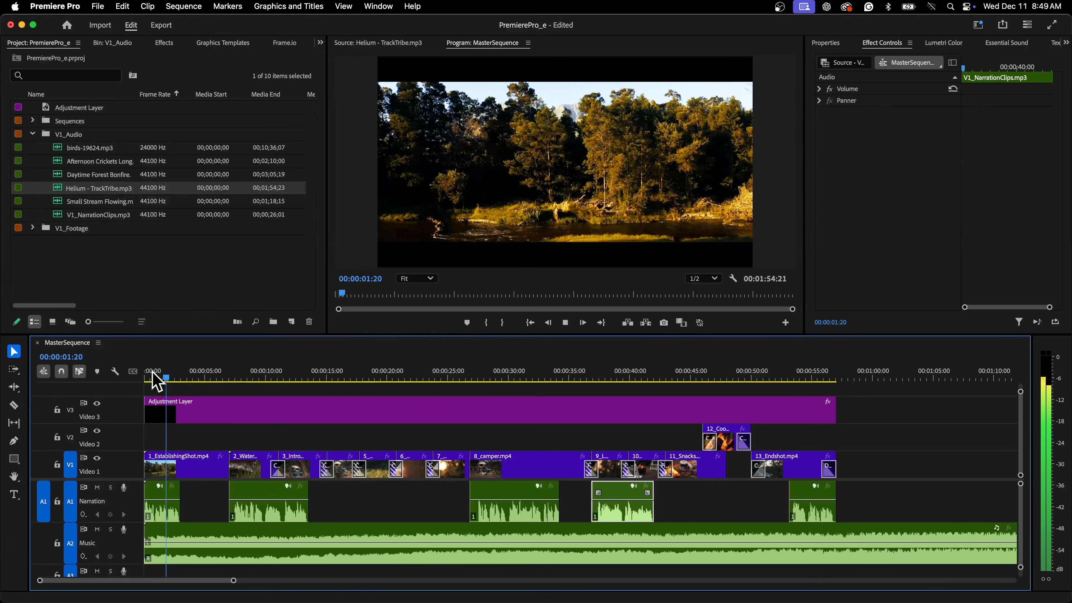
pyautogui.press('space')
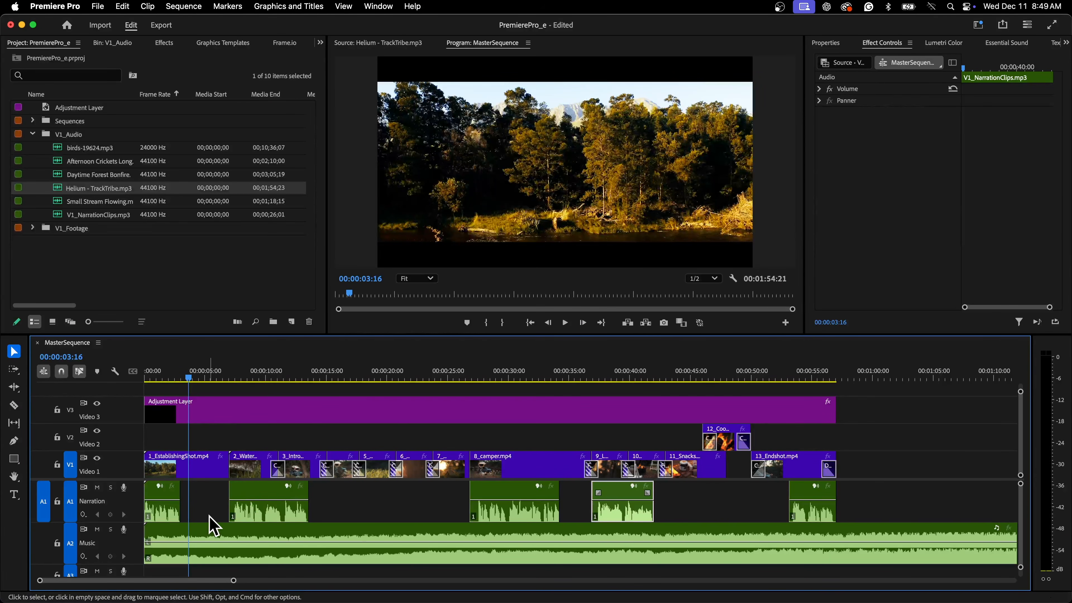
# Select the music clip and open the Essential Sound panel, widening it.
pyautogui.click(206, 542)
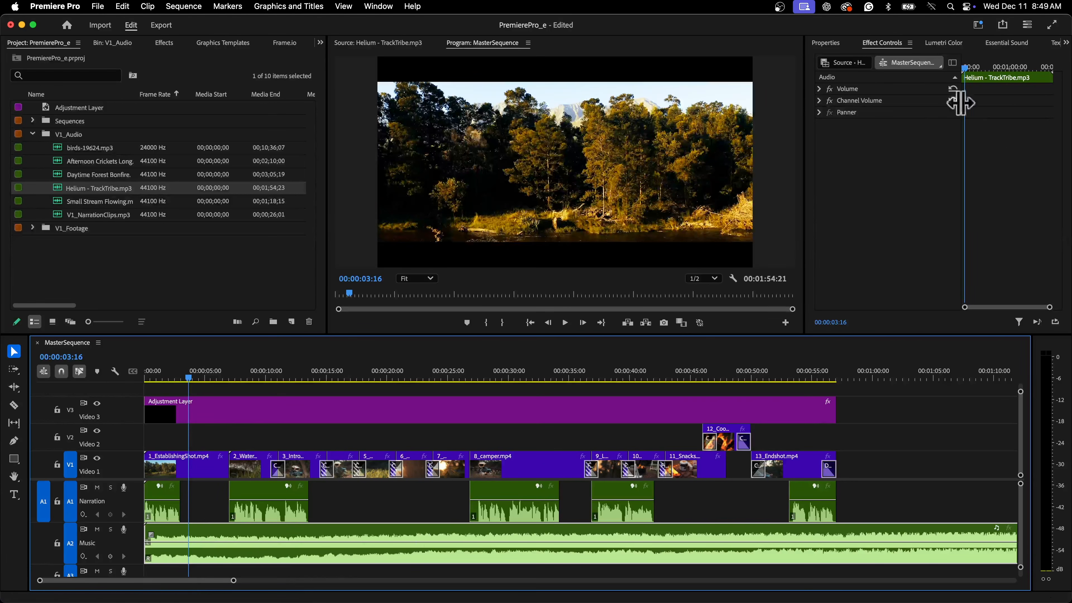
pyautogui.click(1001, 45)
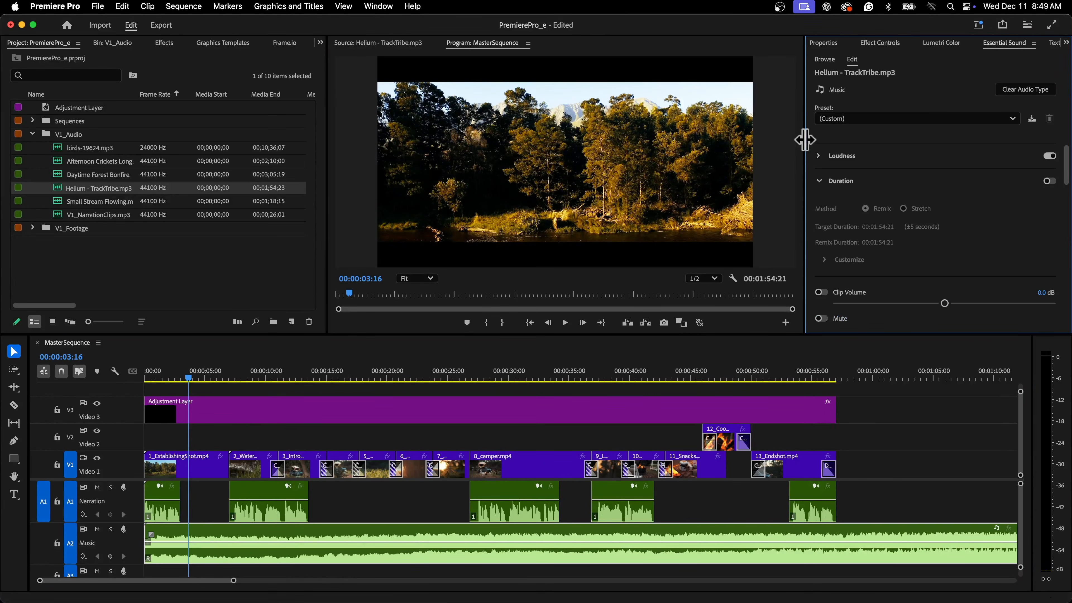
pyautogui.moveTo(804, 140); pyautogui.dragTo(692, 152)
pyautogui.click(379, 7)
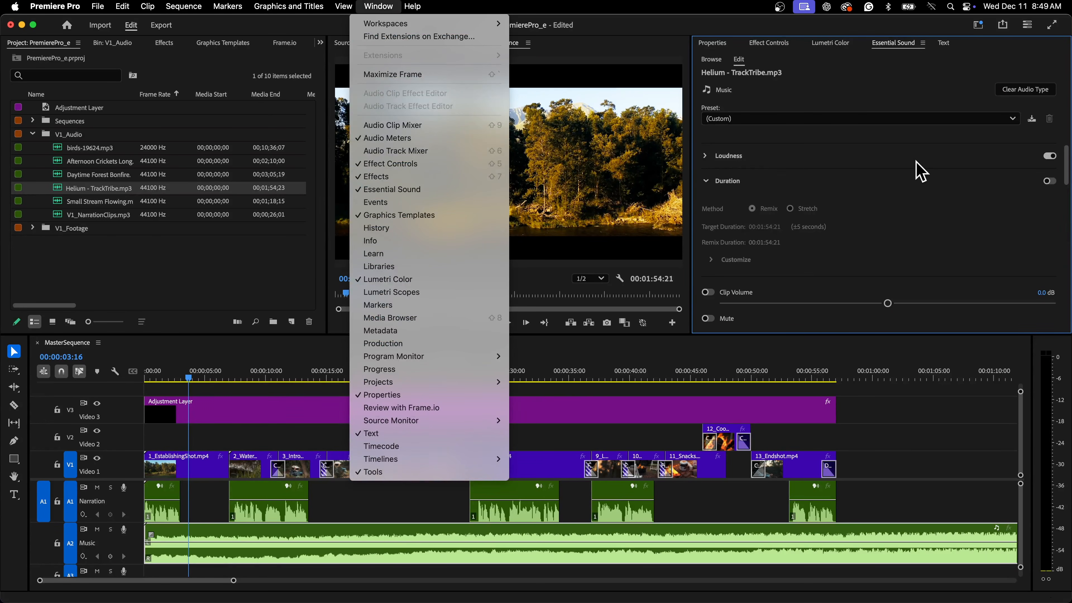
pyautogui.click(923, 218)
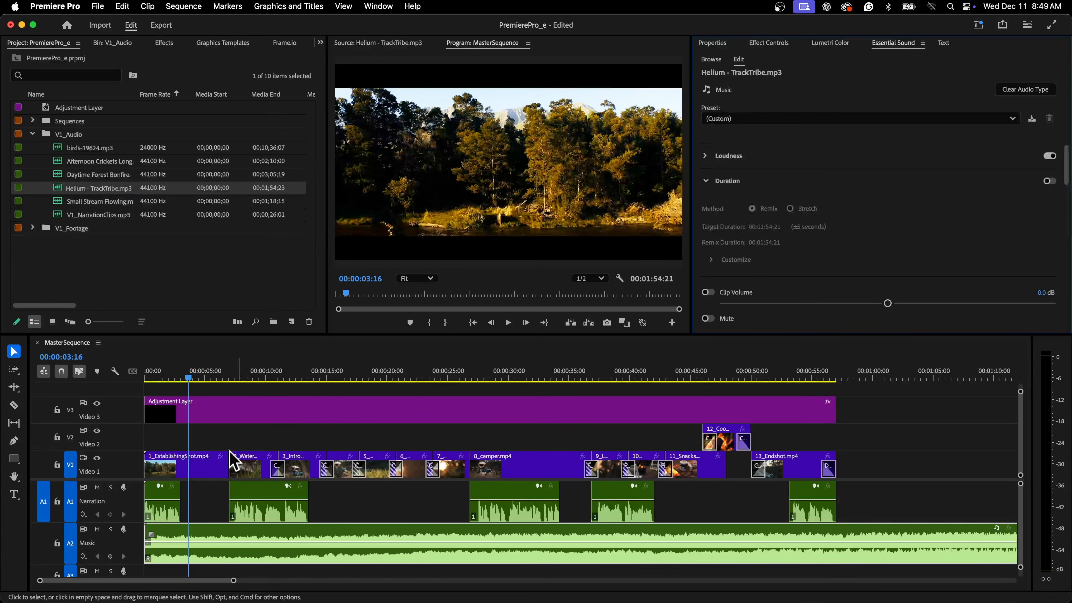
# Auto-Match the music clip's loudness in the Essential Sound Loudness section.
pyautogui.click(165, 498)
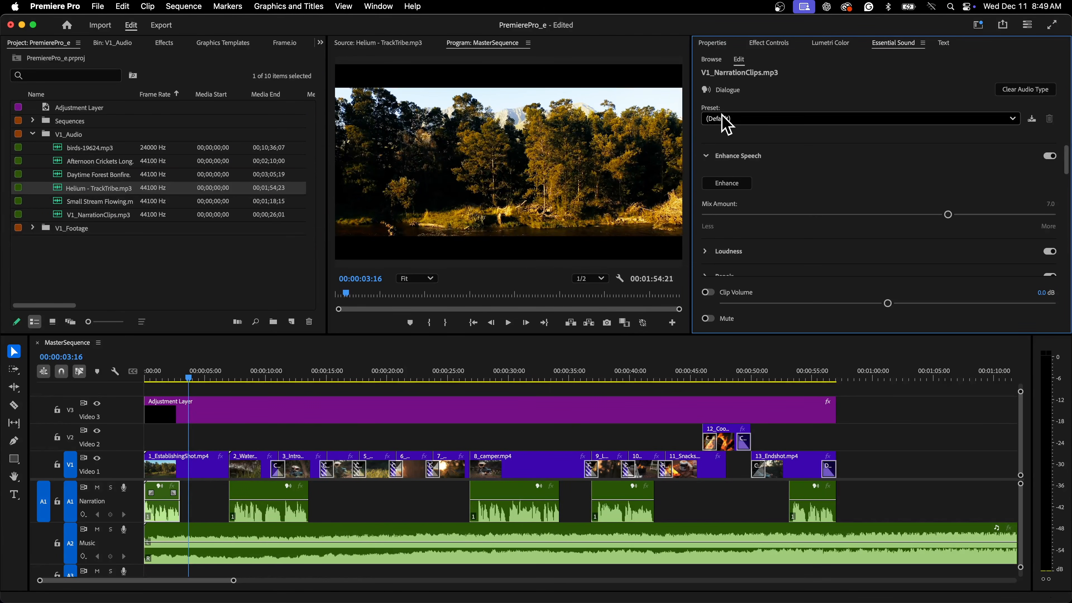
pyautogui.click(177, 539)
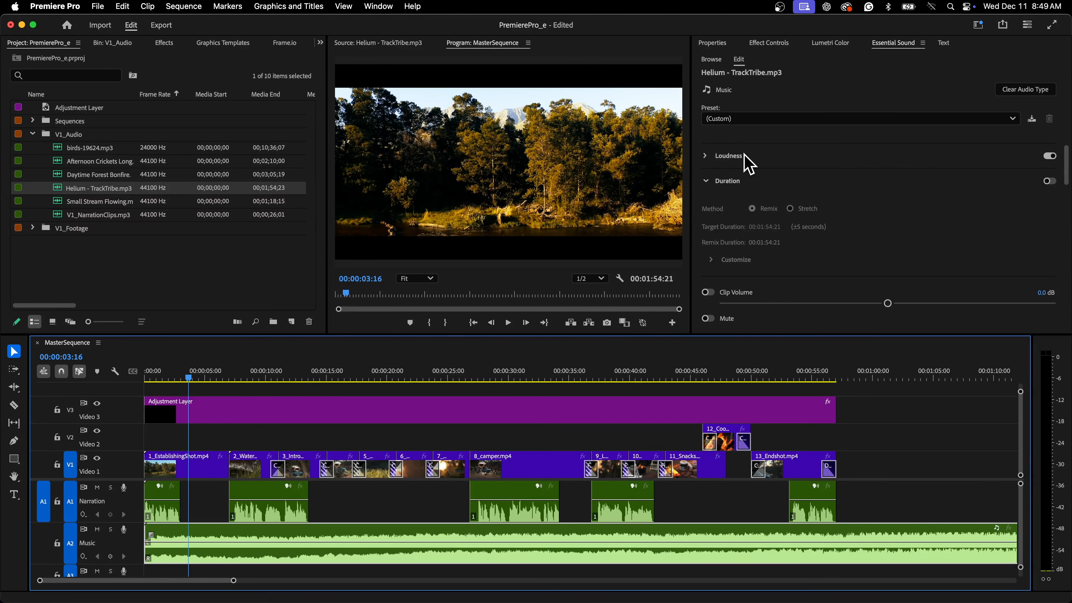
pyautogui.click(707, 156)
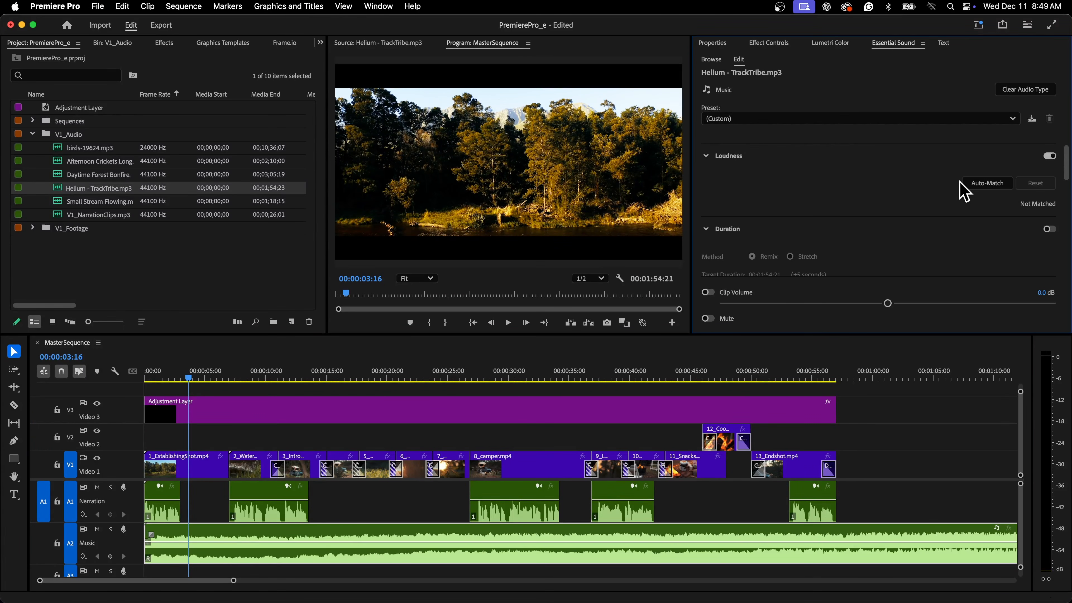
pyautogui.click(980, 186)
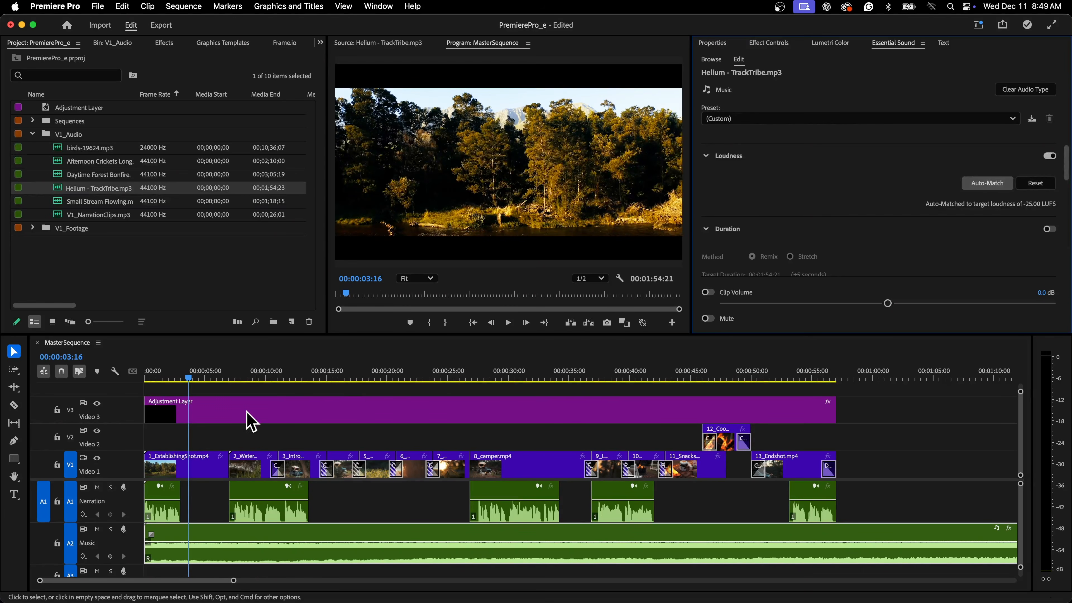
# Play back the start of the sequence to check the music level.
pyautogui.click(154, 377)
pyautogui.press('space')
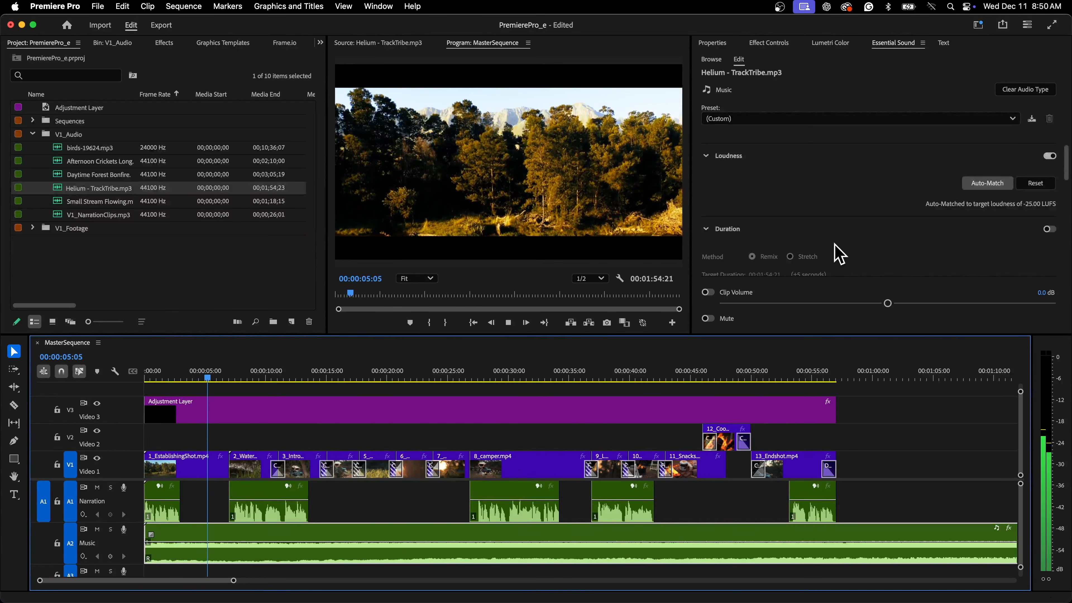
pyautogui.press('space')
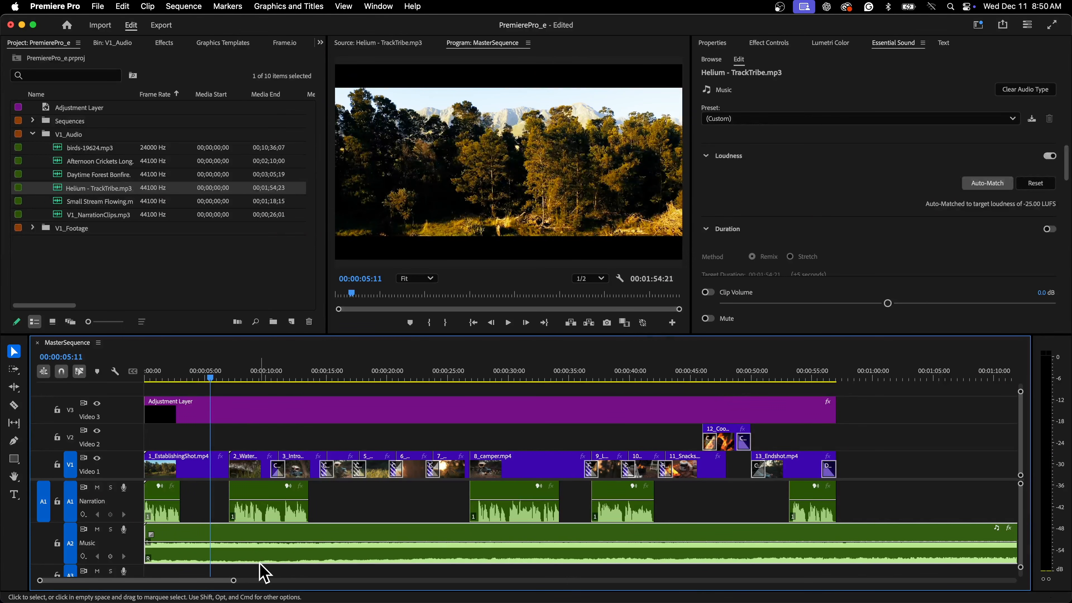
# Use the Remix tool to shorten the music clip so it ends with the video at the end of the sequence.
pyautogui.moveTo(234, 582); pyautogui.dragTo(400, 581)
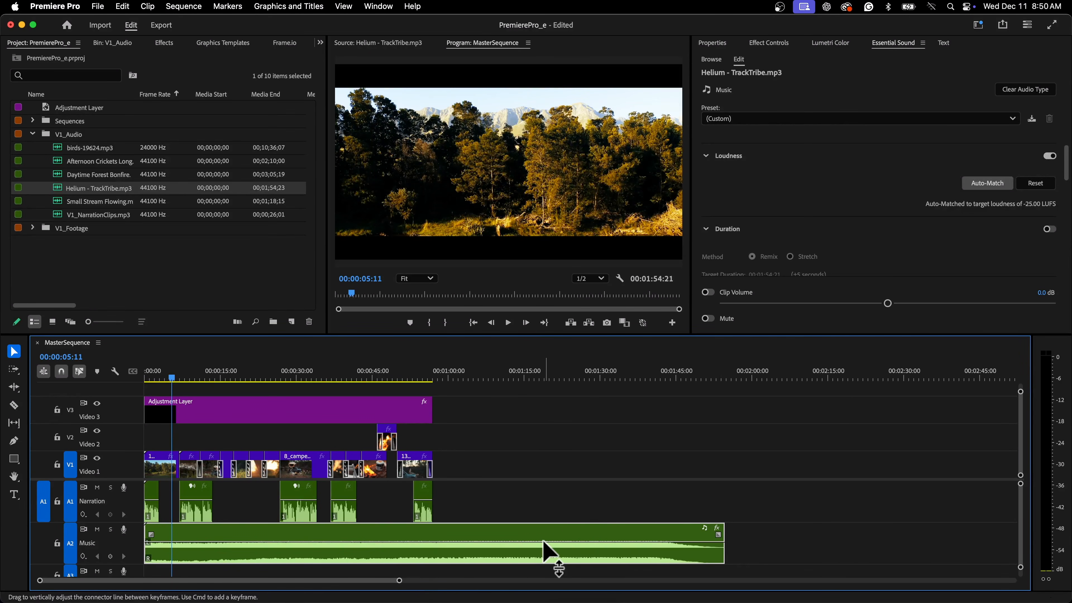
pyautogui.click(15, 388)
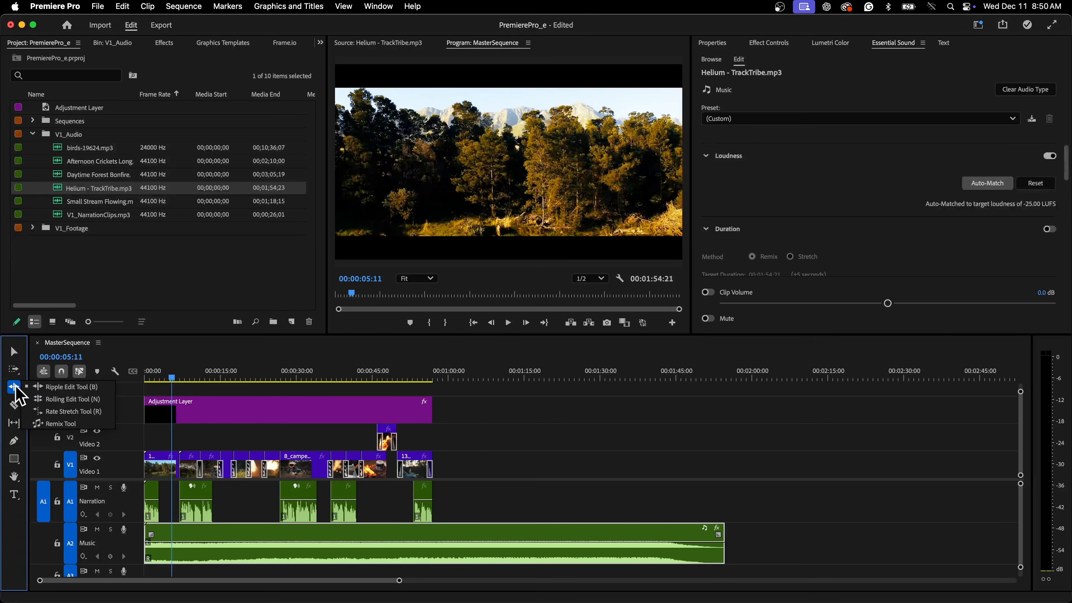
pyautogui.click(56, 424)
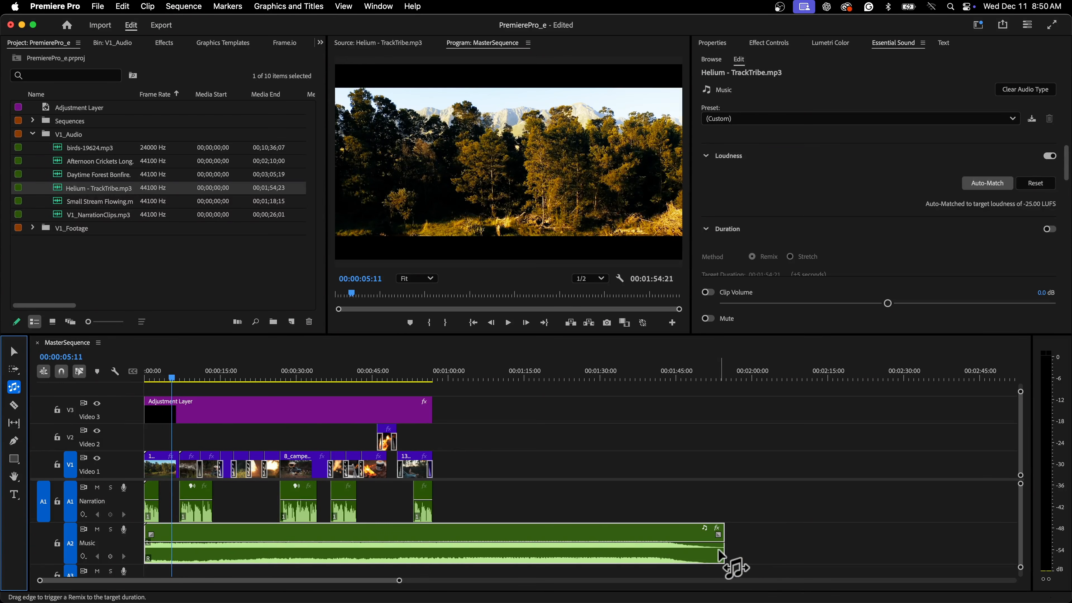
pyautogui.moveTo(722, 549)
pyautogui.mouseDown()
pyautogui.moveTo(412, 533)
pyautogui.moveTo(410, 470)
pyautogui.moveTo(415, 499)
pyautogui.mouseUp()
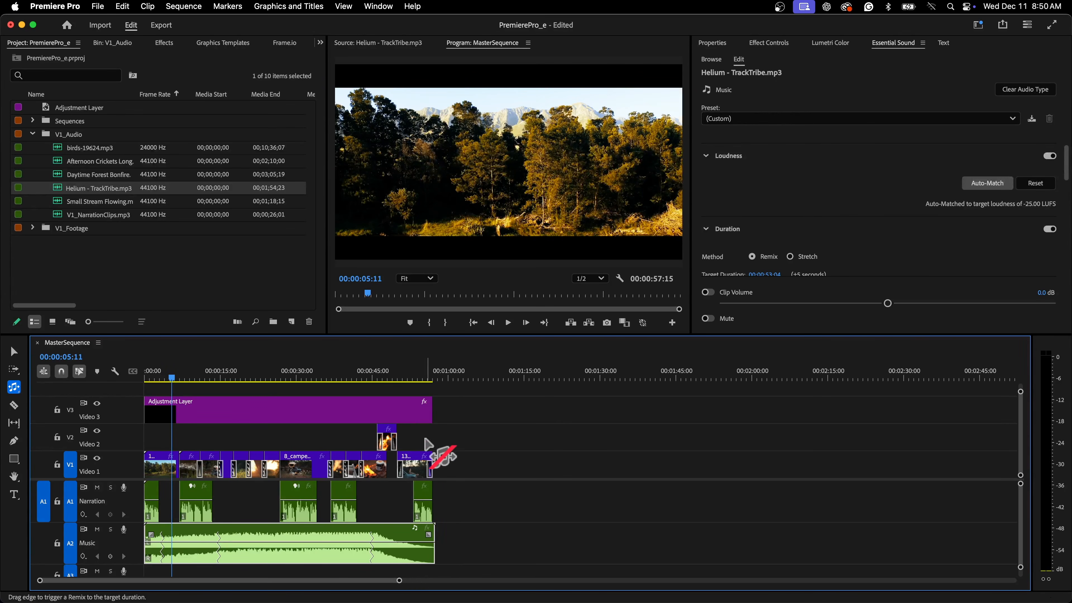
# Play back the end of the sequence to check the remixed music ending.
pyautogui.moveTo(400, 371); pyautogui.dragTo(368, 376)
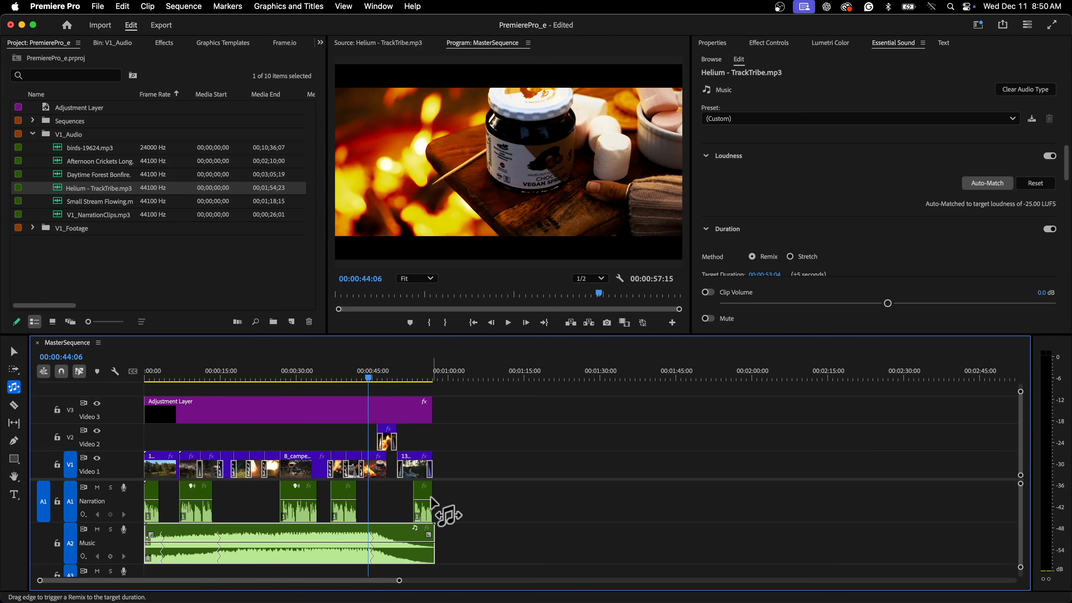
pyautogui.press('space')
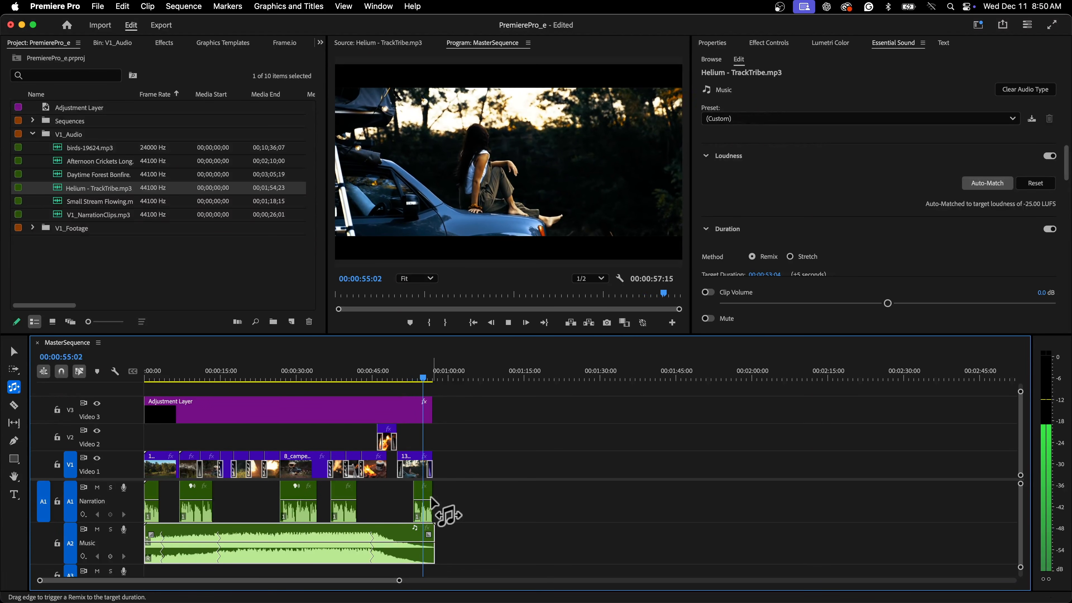
pyautogui.press('space')
pyautogui.click(13, 353)
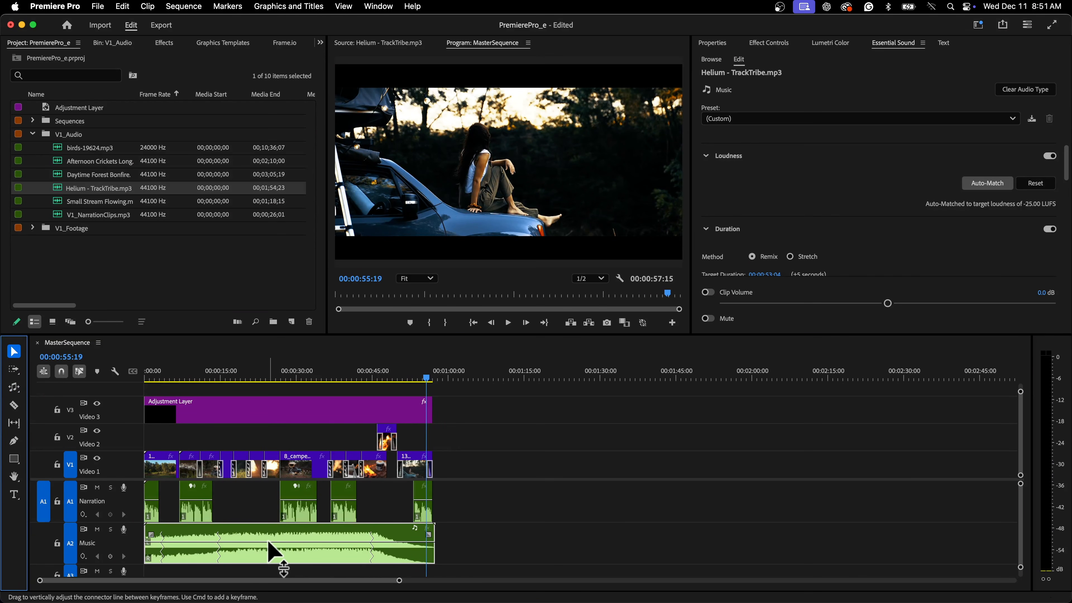
pyautogui.moveTo(268, 541)
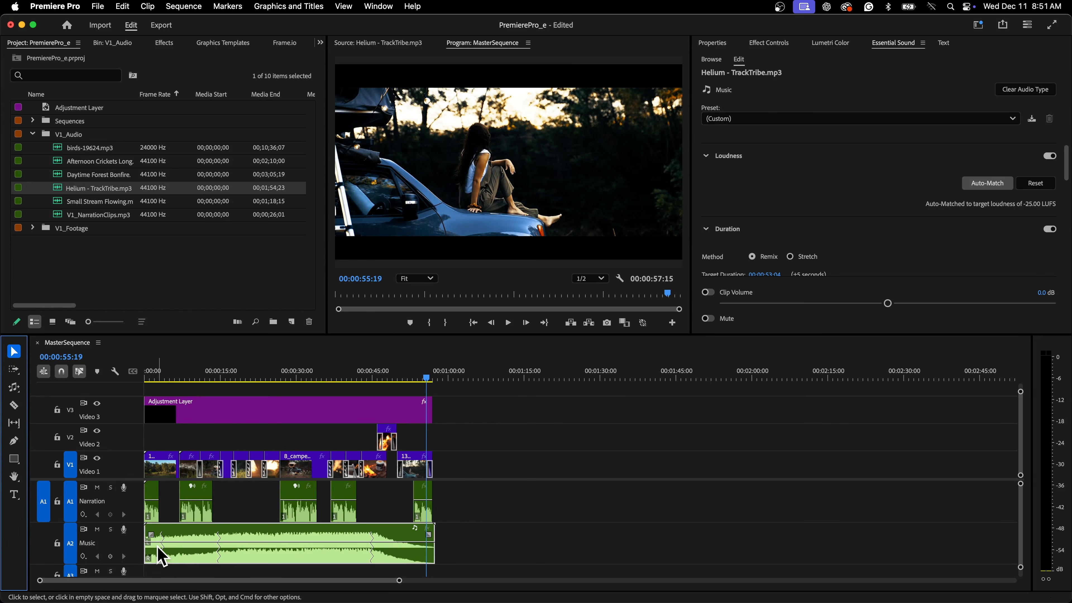
pyautogui.moveTo(151, 535); pyautogui.dragTo(160, 539)
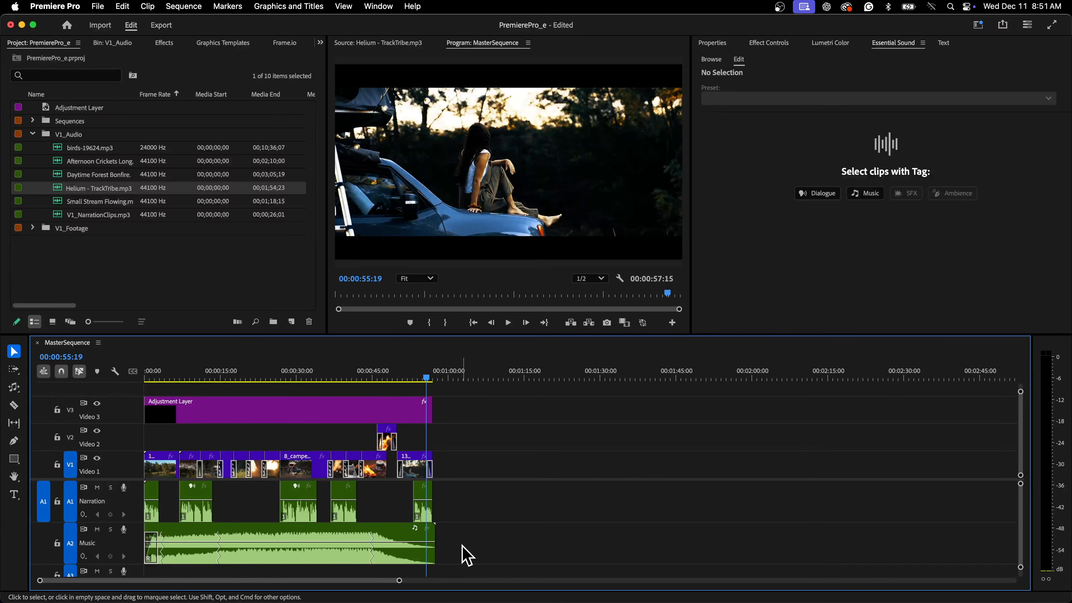
pyautogui.moveTo(430, 536); pyautogui.dragTo(425, 535)
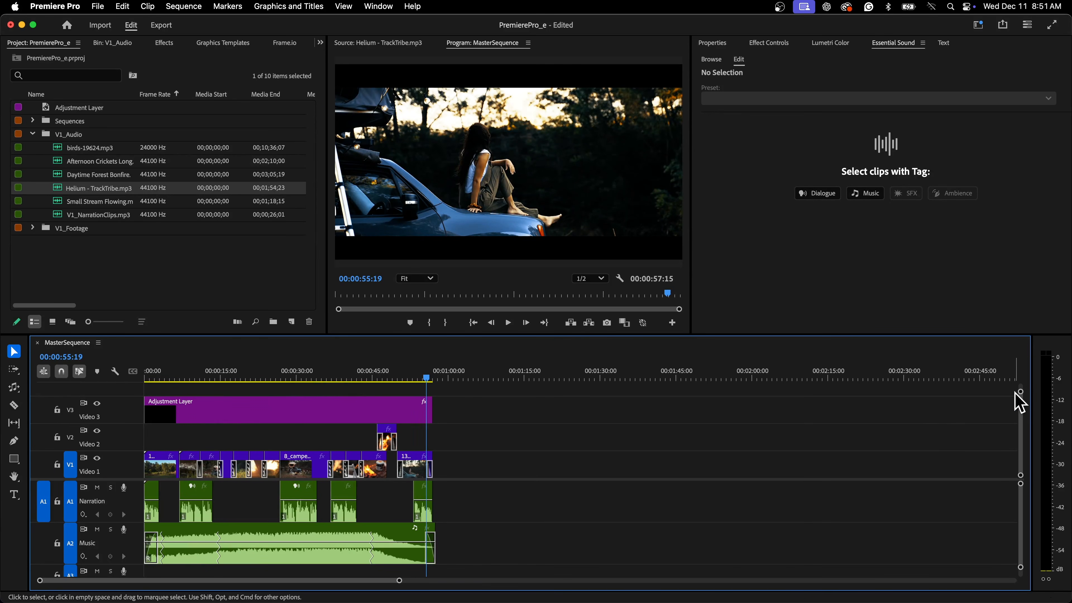
# Resize the timeline tracks to reveal the empty Audio 3 track and expand its height.
pyautogui.moveTo(1020, 391); pyautogui.dragTo(1021, 393)
pyautogui.moveTo(1020, 481); pyautogui.dragTo(1021, 475)
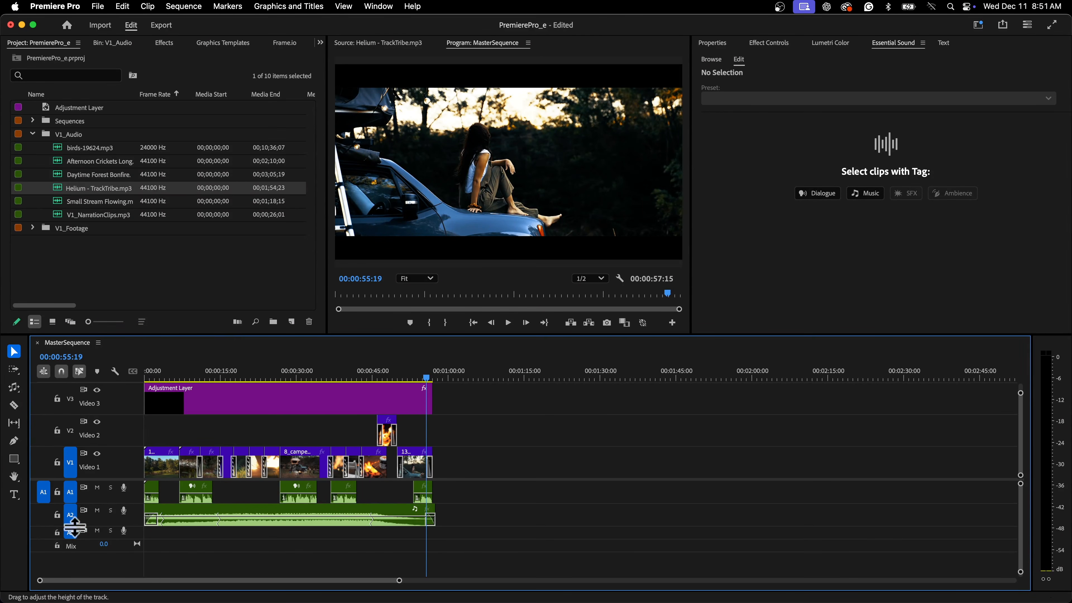
pyautogui.doubleClick(135, 530)
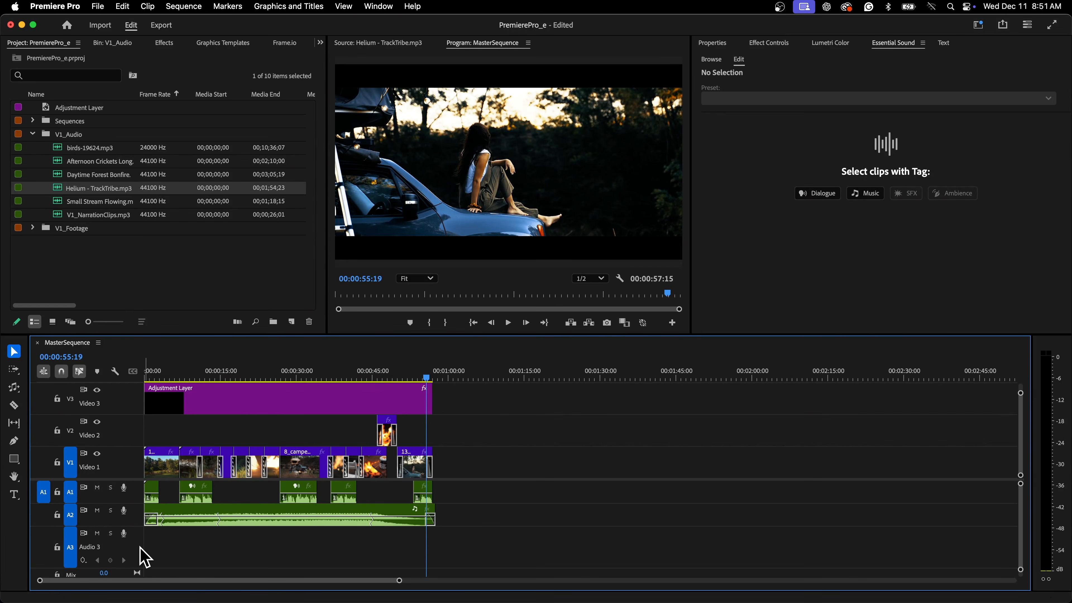
# Rename the Audio 3 track as Sound fx.
pyautogui.rightClick(135, 543)
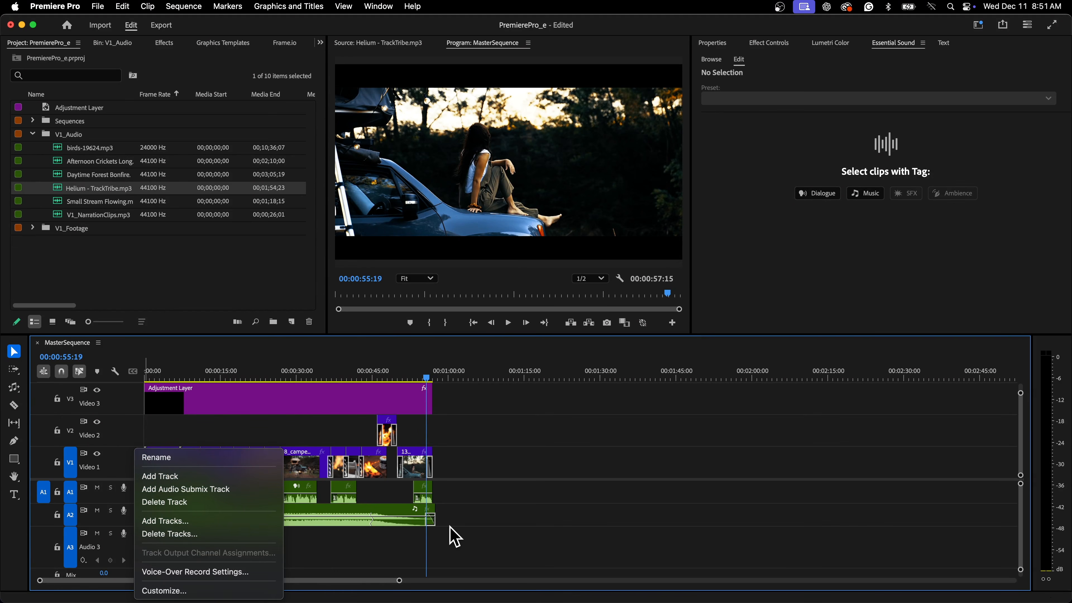
pyautogui.click(455, 537)
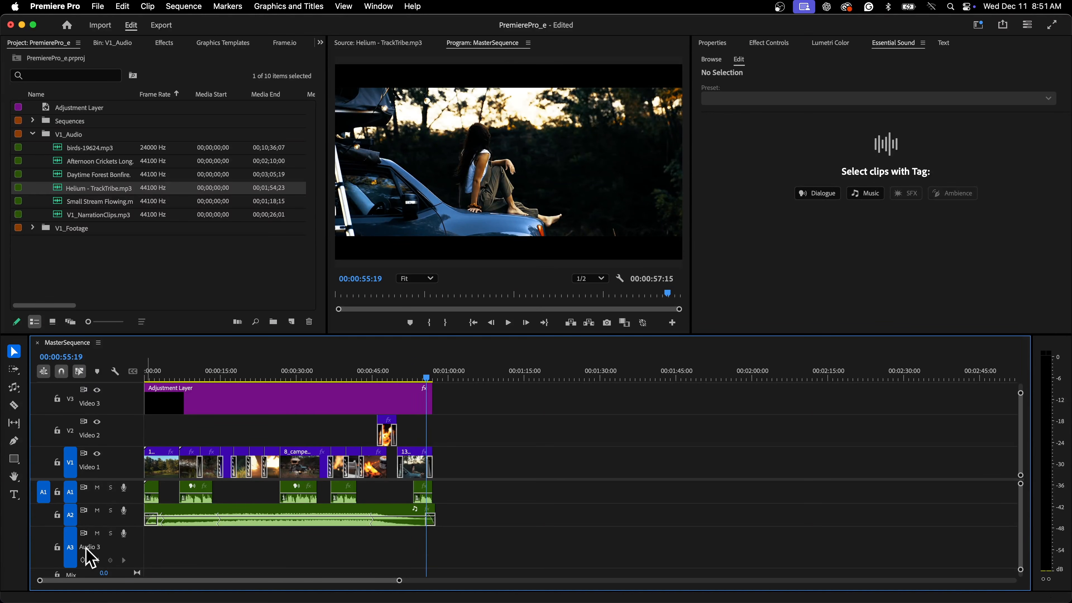
pyautogui.rightClick(90, 558)
pyautogui.click(135, 459)
pyautogui.click(78, 153)
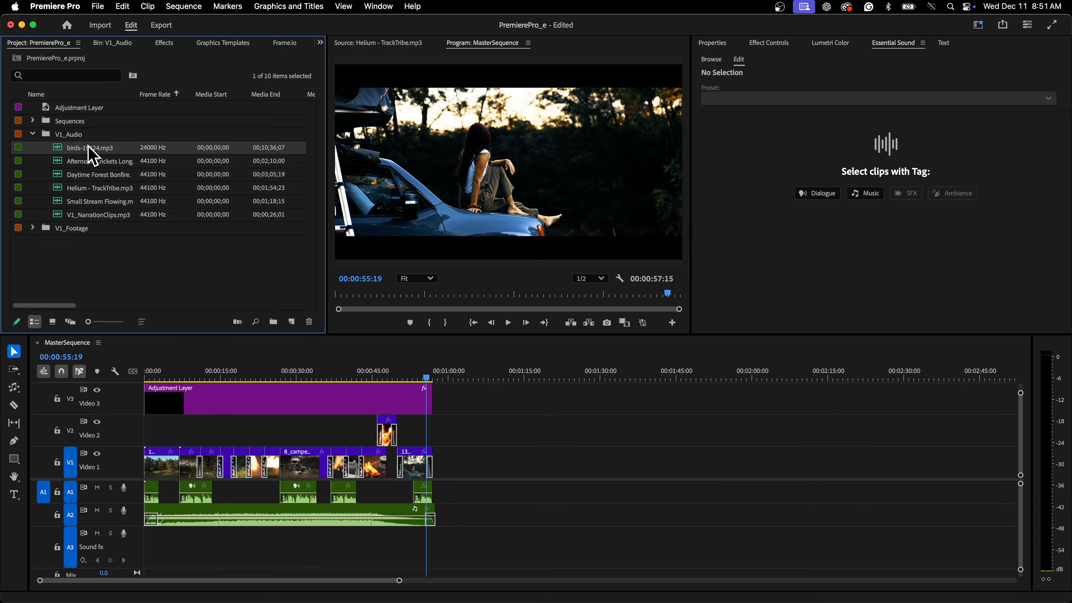
# Preview birds-19624.mp3 and add it to the start of the Sound fx track.
pyautogui.doubleClick(61, 149)
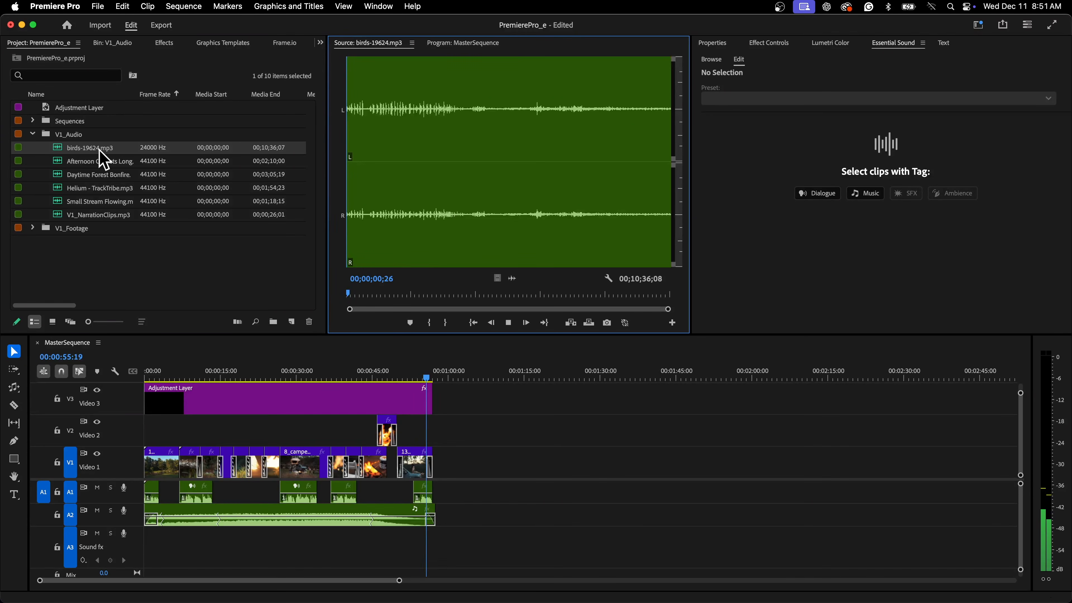
pyautogui.press('space')
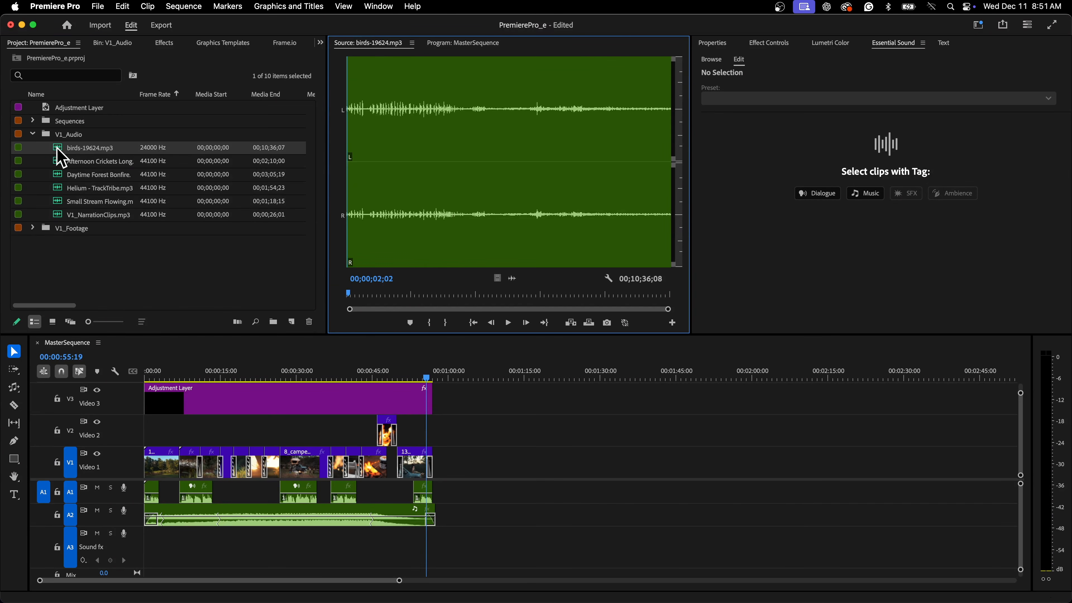
pyautogui.moveTo(58, 151); pyautogui.dragTo(152, 551)
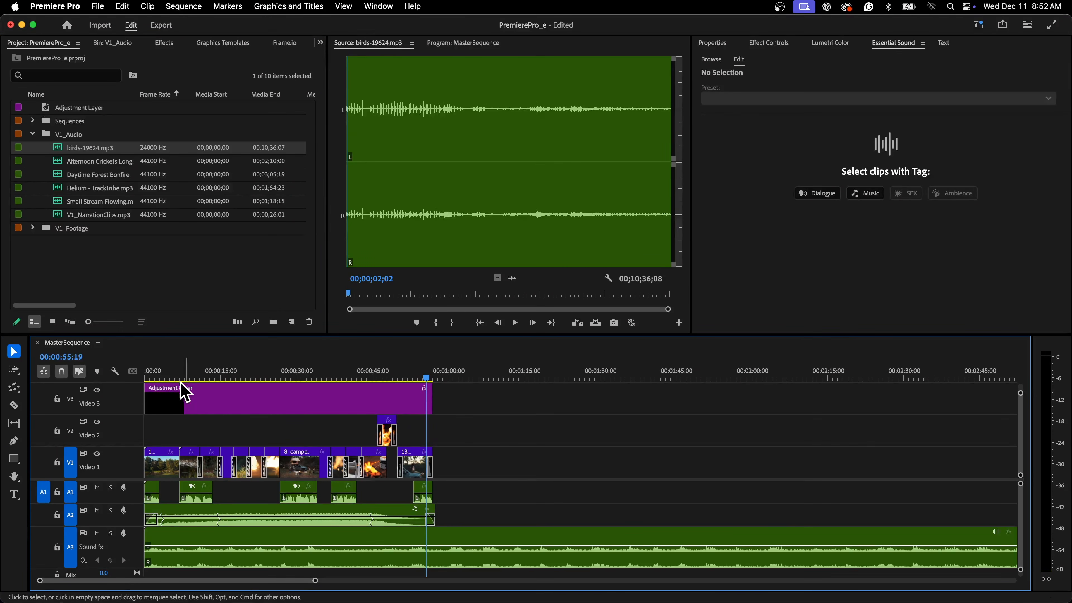
# Cut the birds clip at 00:00:07:00 and delete the portion after the cut.
pyautogui.press('Home')
pyautogui.press('space')
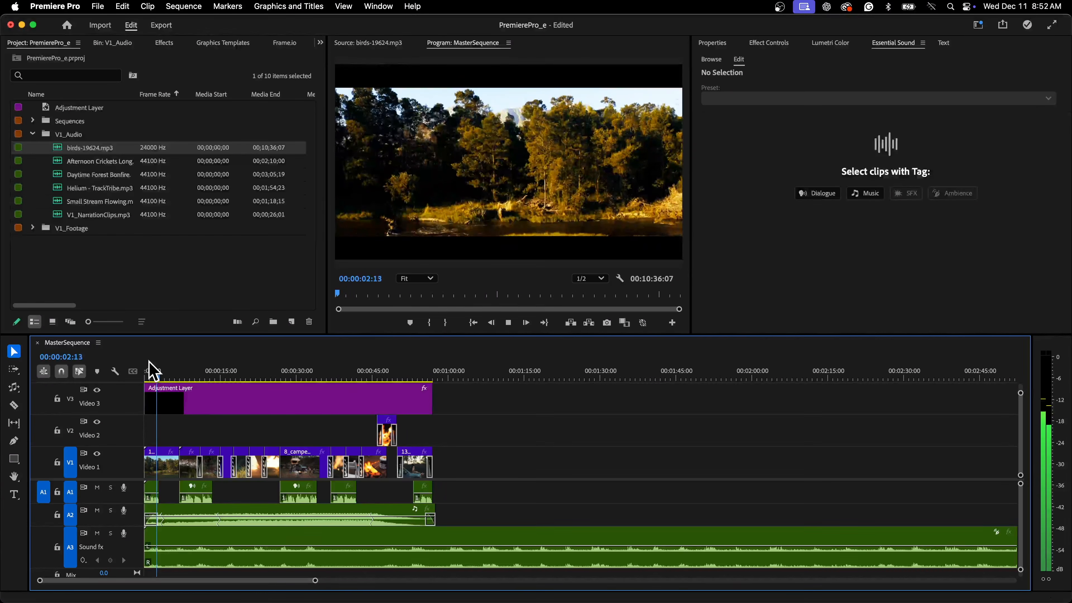
pyautogui.click(180, 375)
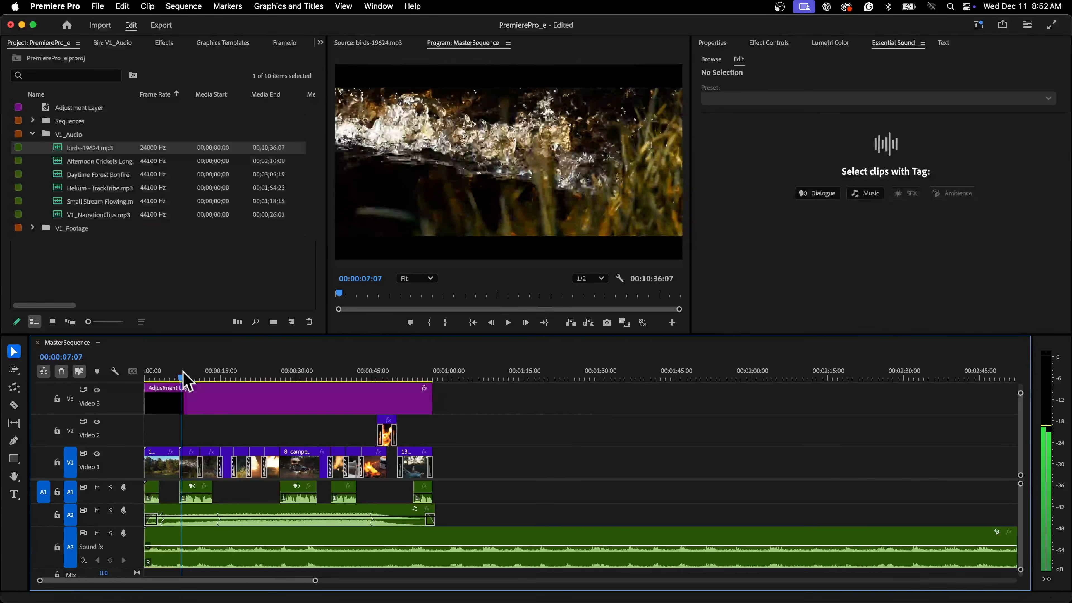
pyautogui.moveTo(182, 376)
pyautogui.mouseDown()
pyautogui.moveTo(201, 377)
pyautogui.moveTo(180, 377)
pyautogui.mouseUp()
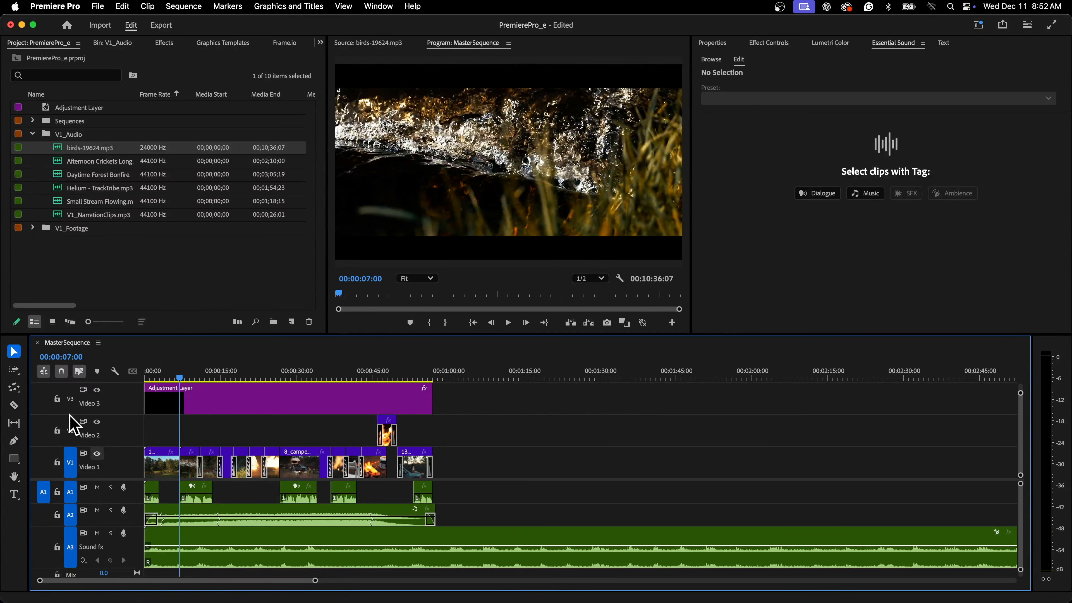
pyautogui.click(14, 406)
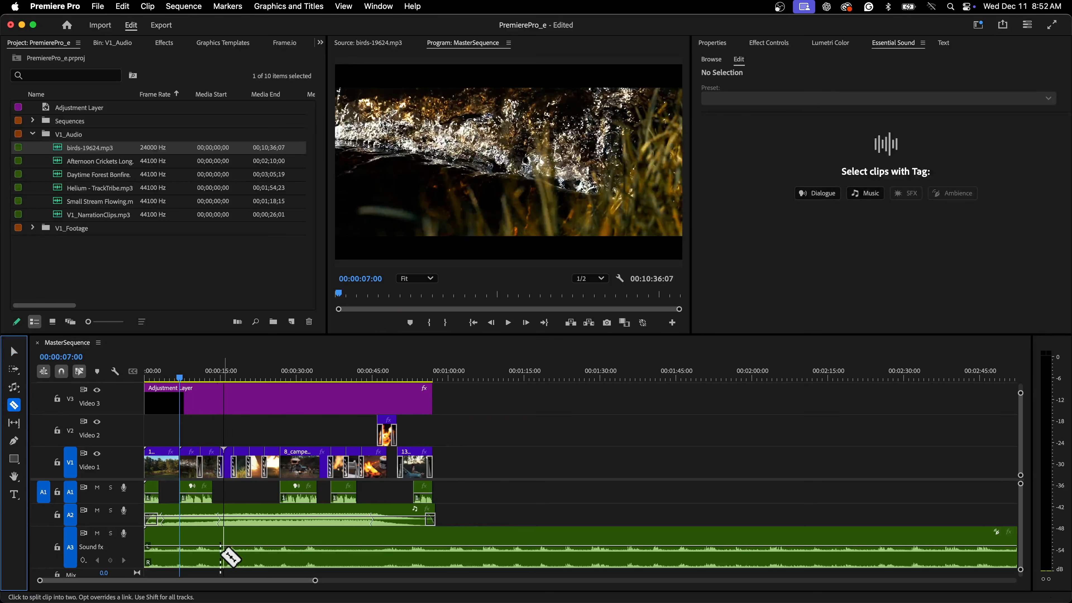
pyautogui.click(181, 546)
pyautogui.press('v')
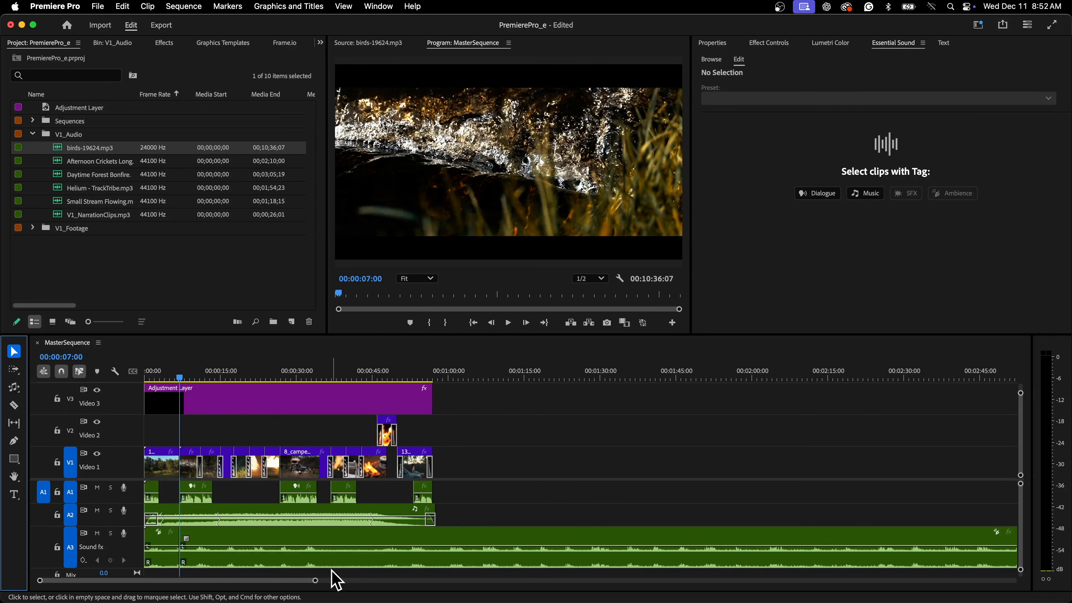
pyautogui.click(356, 556)
pyautogui.press('Delete')
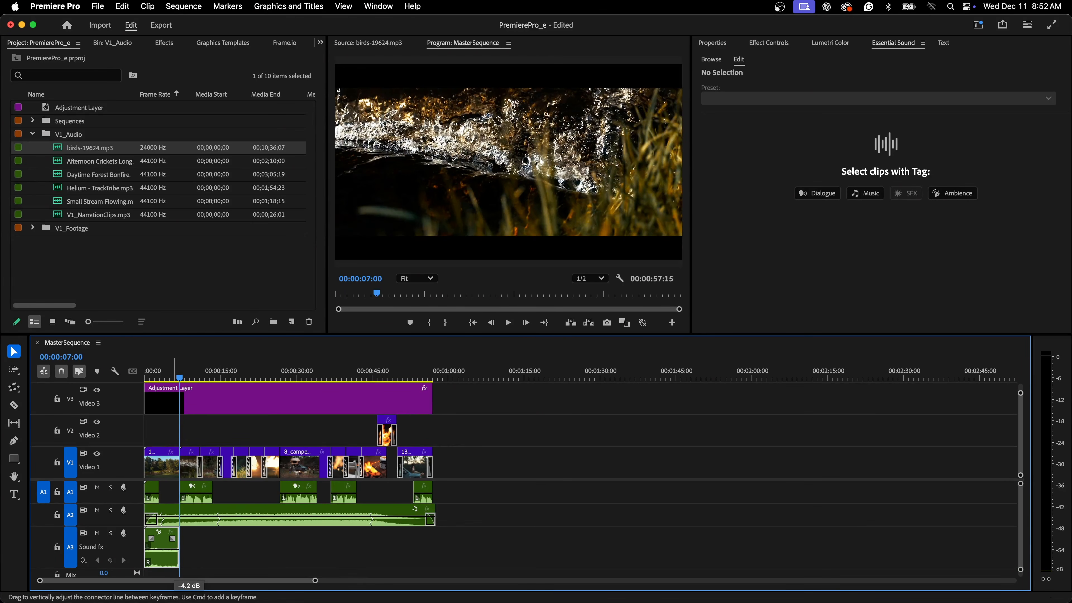
# Add a fade-out to the end of the shortened birds clip.
pyautogui.click(171, 549)
pyautogui.moveTo(172, 539); pyautogui.dragTo(154, 539)
# Play back the start of the sequence to check the birds sound effect.
pyautogui.click(144, 374)
pyautogui.press('space')
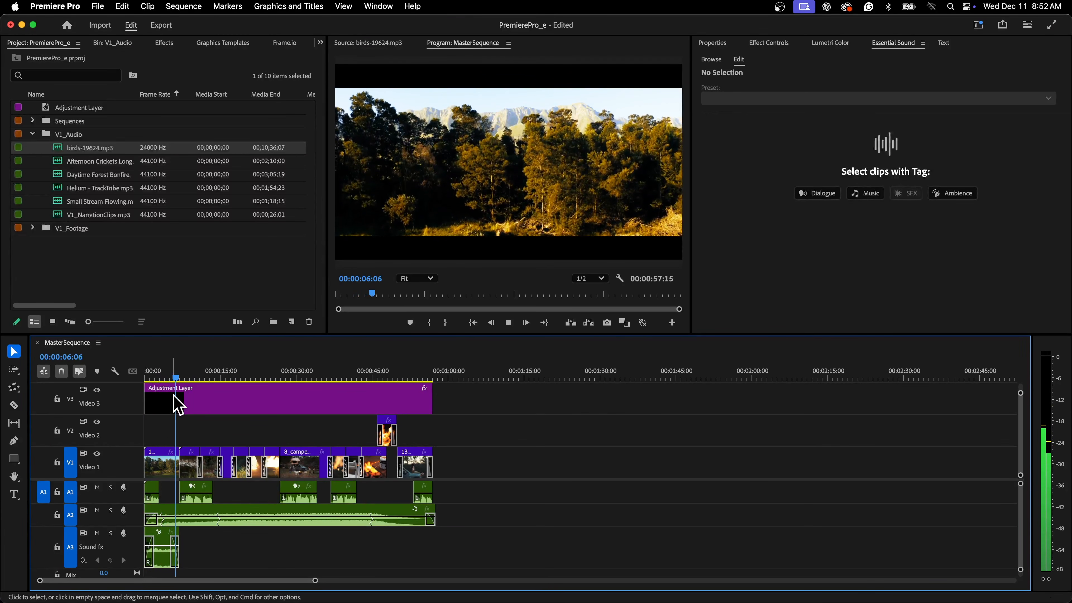
pyautogui.press('space')
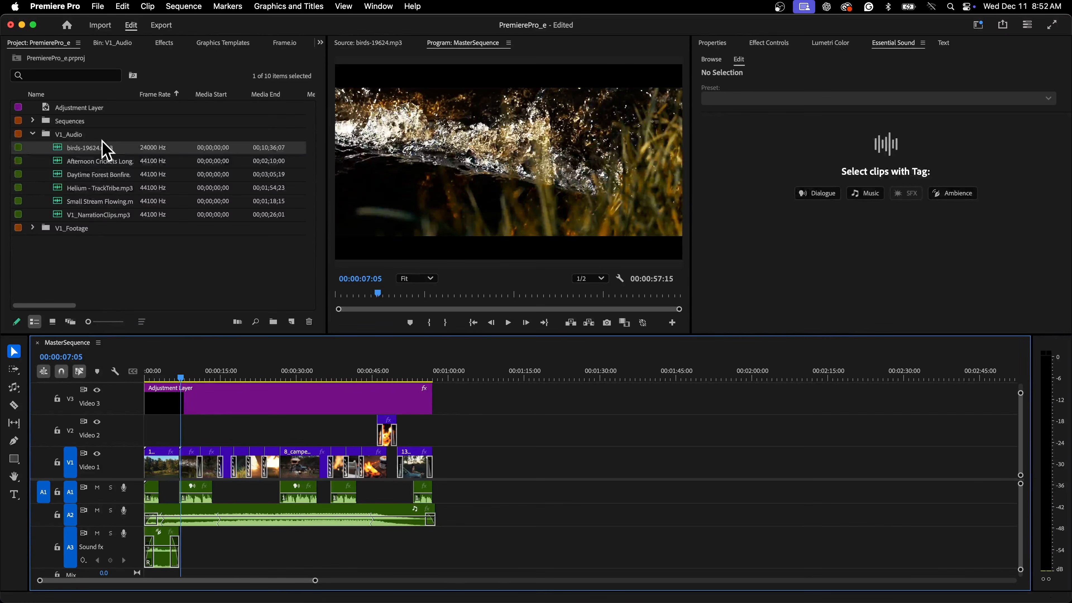
# Add Small Stream Flowing.mp3 after the birds clip on the Sound fx track, trimming its end to about 15 seconds.
pyautogui.click(86, 204)
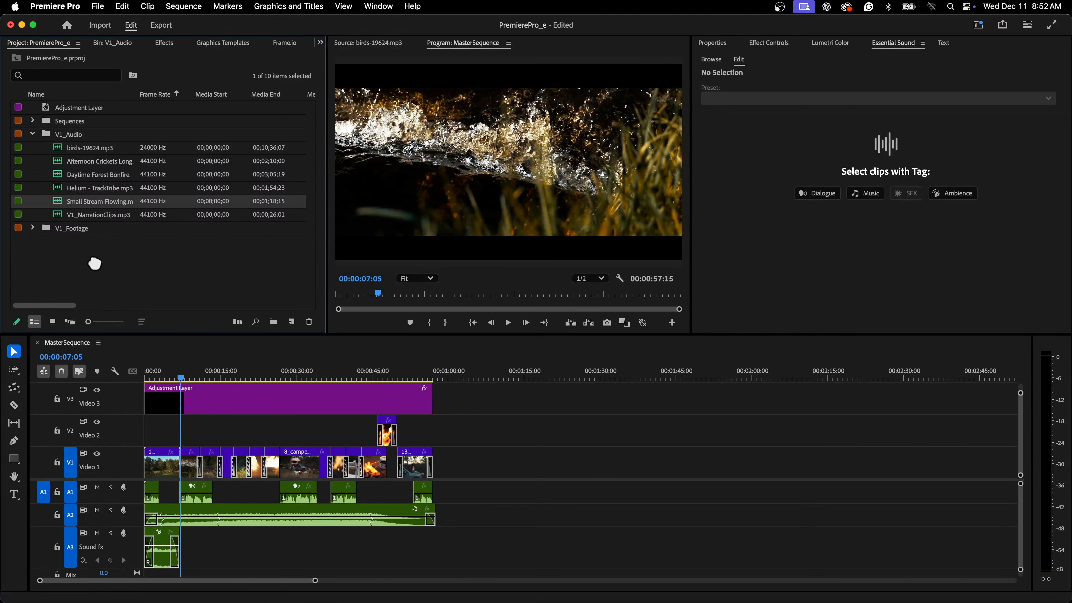
pyautogui.moveTo(95, 263); pyautogui.dragTo(179, 566)
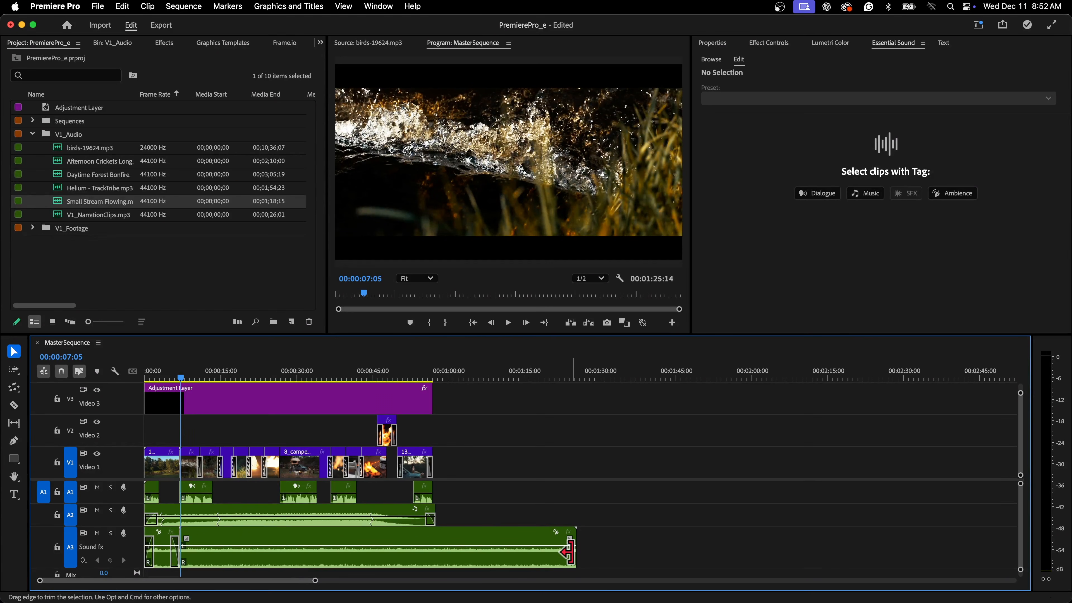
pyautogui.moveTo(570, 554); pyautogui.dragTo(220, 547)
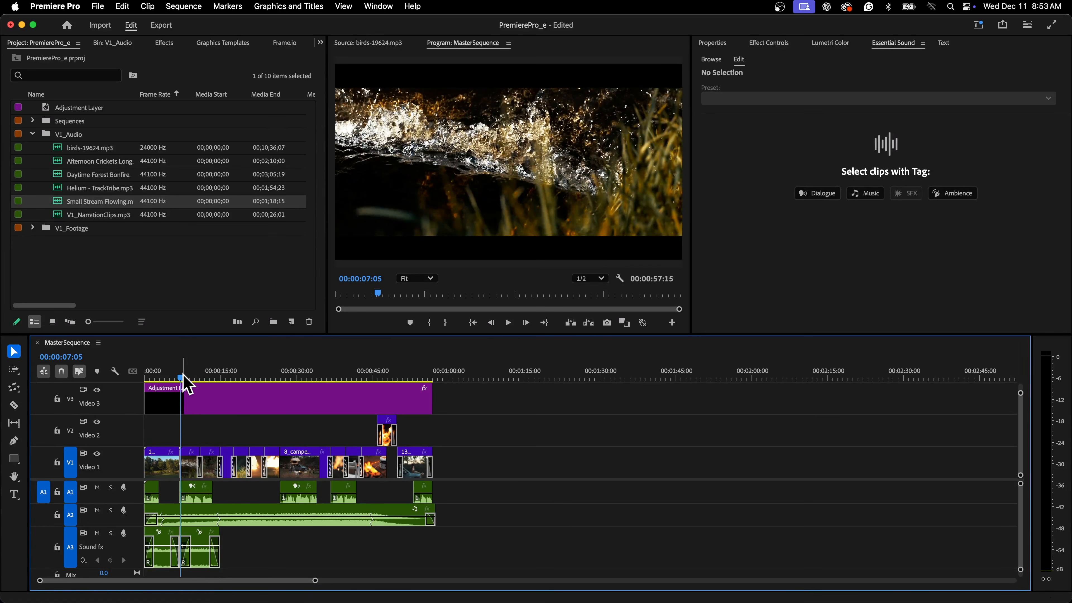
pyautogui.press('space')
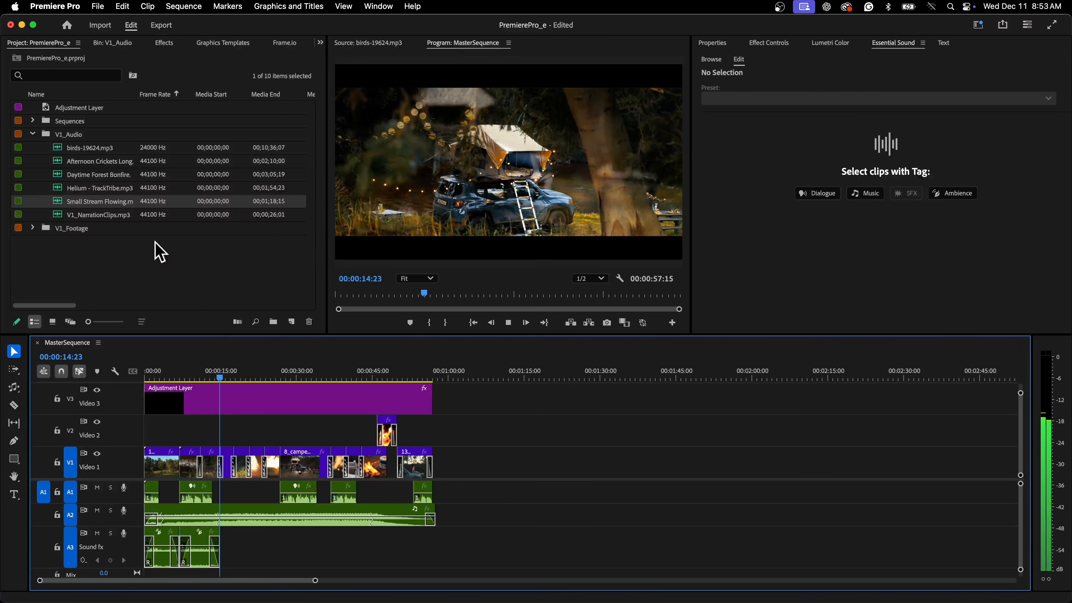
pyautogui.press('space')
# Add the Afternoon Crickets Long clip after the stream clip on the Sound fx track and trim its end to about 40 seconds.
pyautogui.click(58, 174)
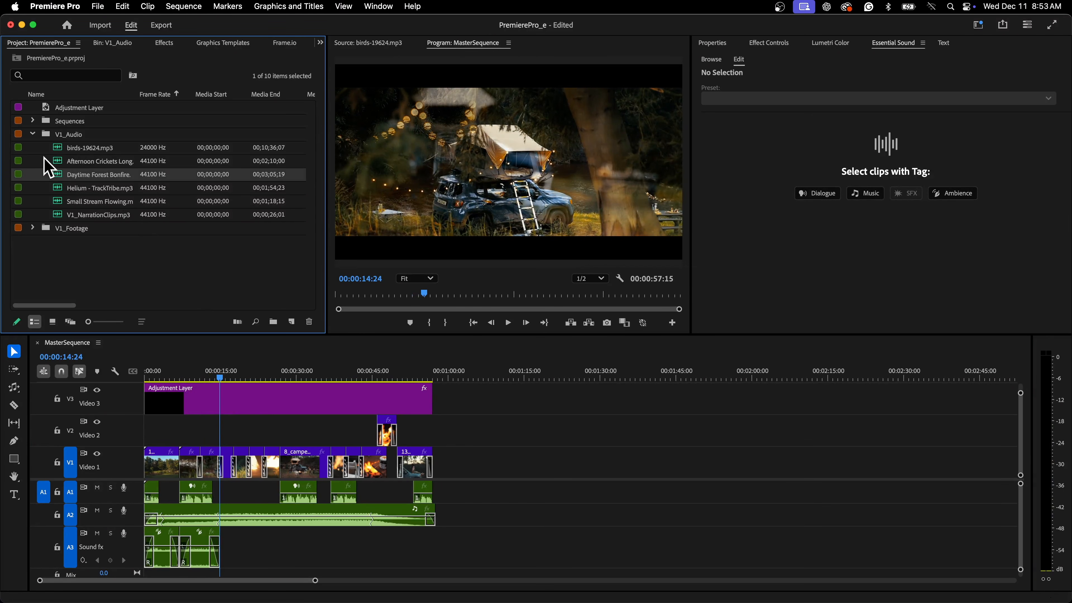
pyautogui.click(57, 161)
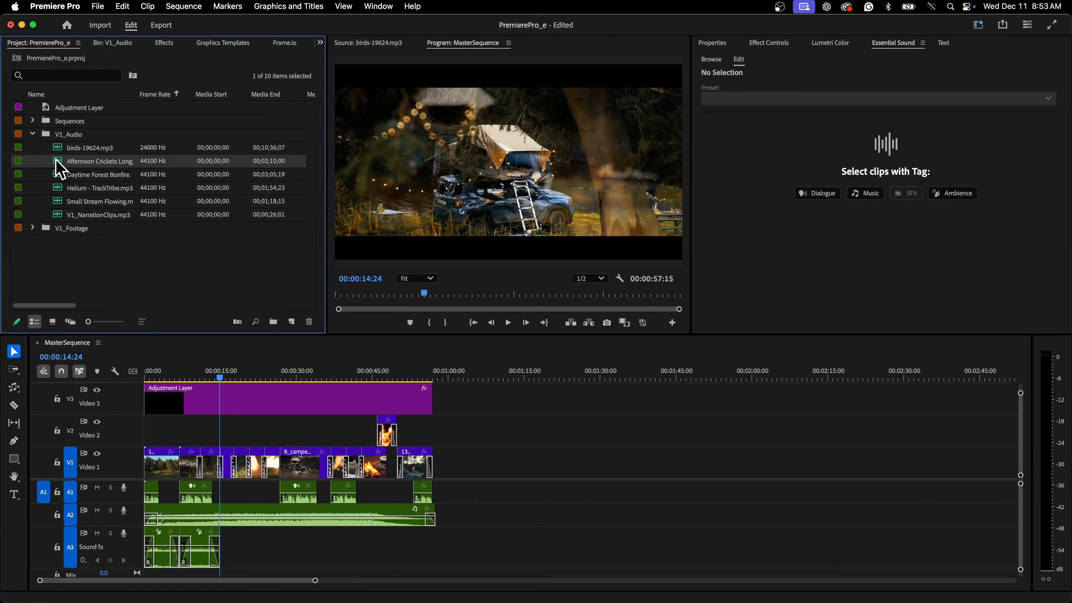
pyautogui.moveTo(244, 474); pyautogui.dragTo(221, 554)
pyautogui.moveTo(873, 547)
pyautogui.mouseDown()
pyautogui.moveTo(321, 517)
pyautogui.moveTo(355, 515)
pyautogui.mouseUp()
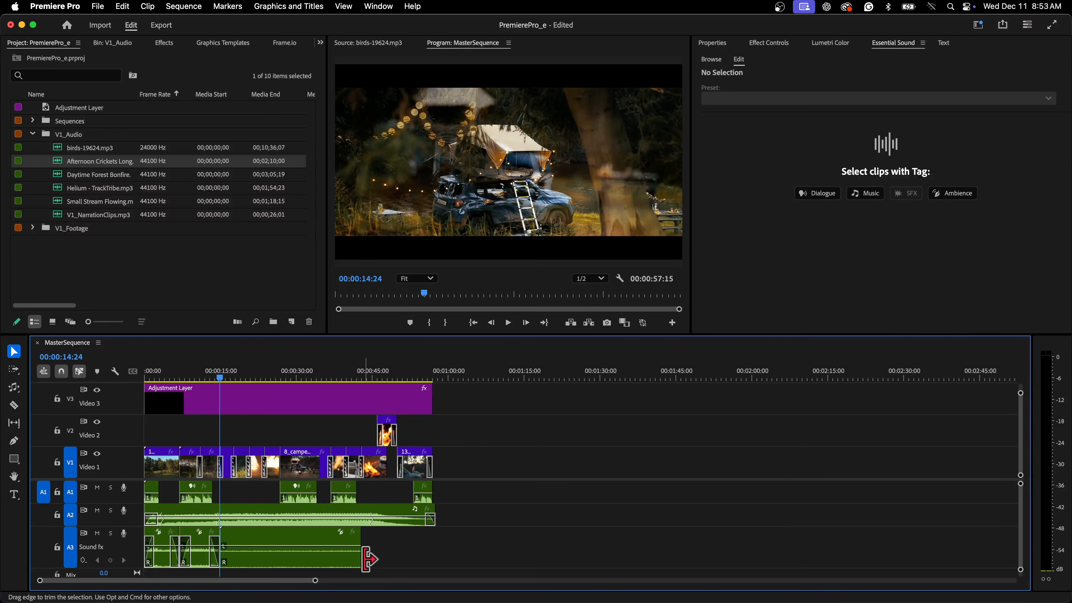
pyautogui.moveTo(354, 558); pyautogui.dragTo(345, 557)
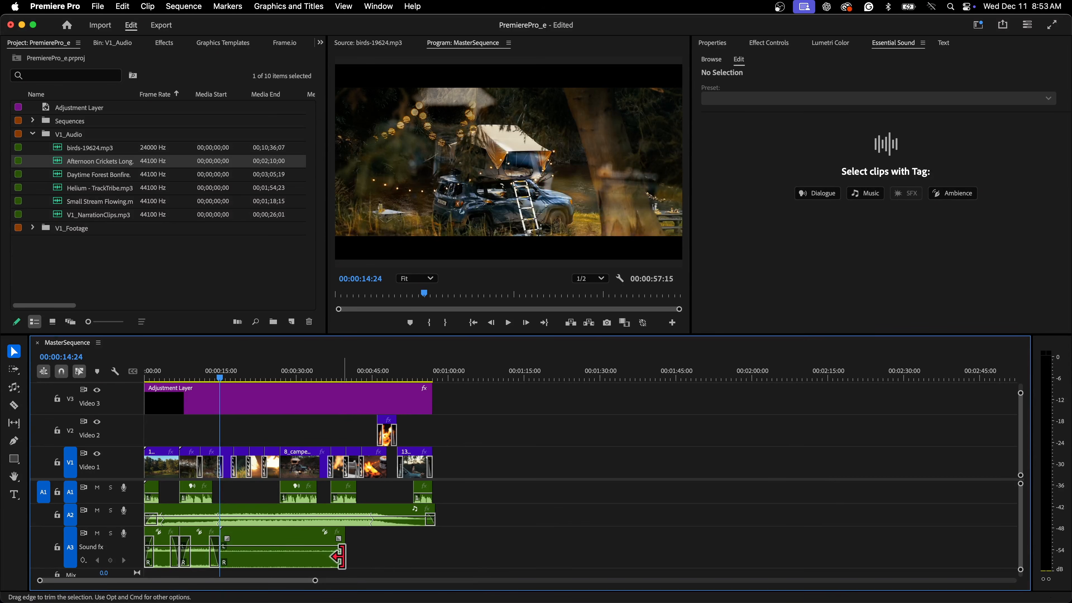
pyautogui.moveTo(348, 458); pyautogui.dragTo(365, 461)
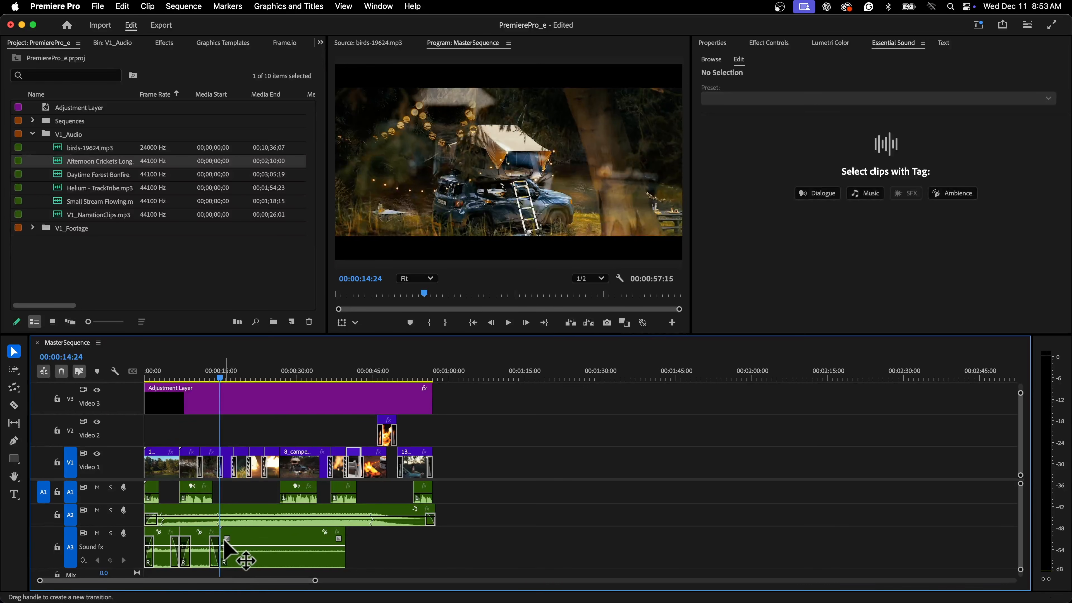
# Add a short fade-in and fade-out to the crickets clip on the Sound fx track and start playback.
pyautogui.moveTo(227, 540); pyautogui.dragTo(231, 541)
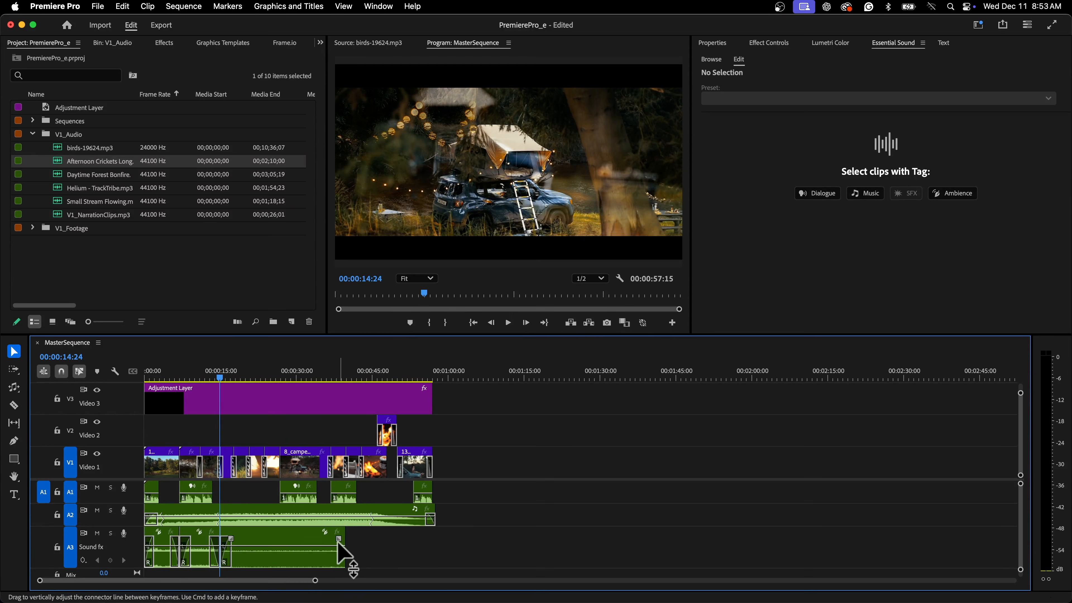
pyautogui.moveTo(338, 539); pyautogui.dragTo(333, 540)
pyautogui.press('space')
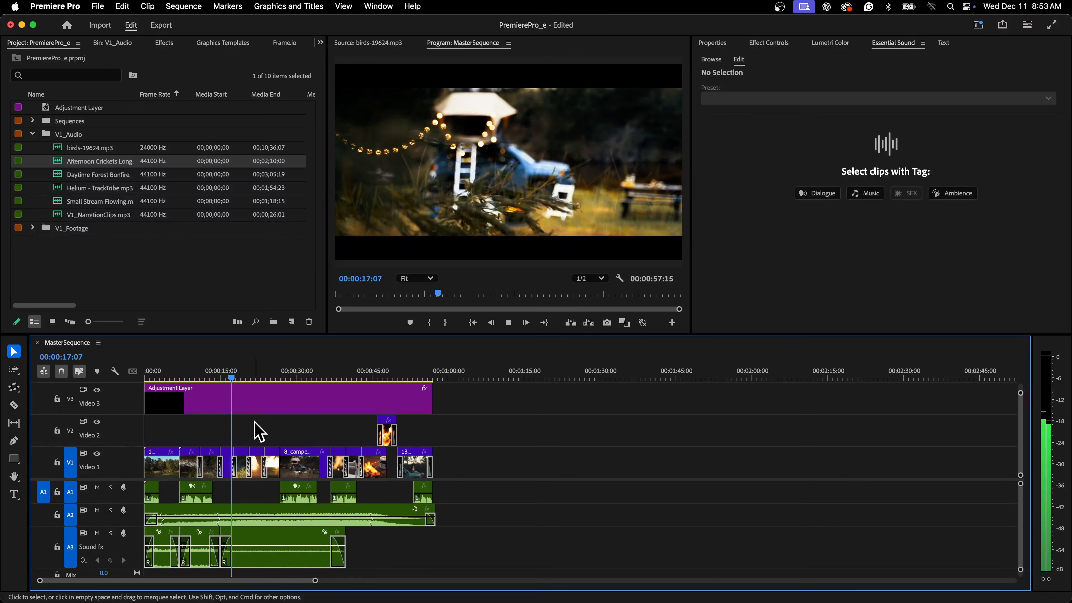
# Place Daytime Forest Bonfire.mp3 after the crickets clip on the Sound fx track and trim its end to the sequence end, about 57 seconds.
pyautogui.moveTo(352, 372); pyautogui.dragTo(348, 366)
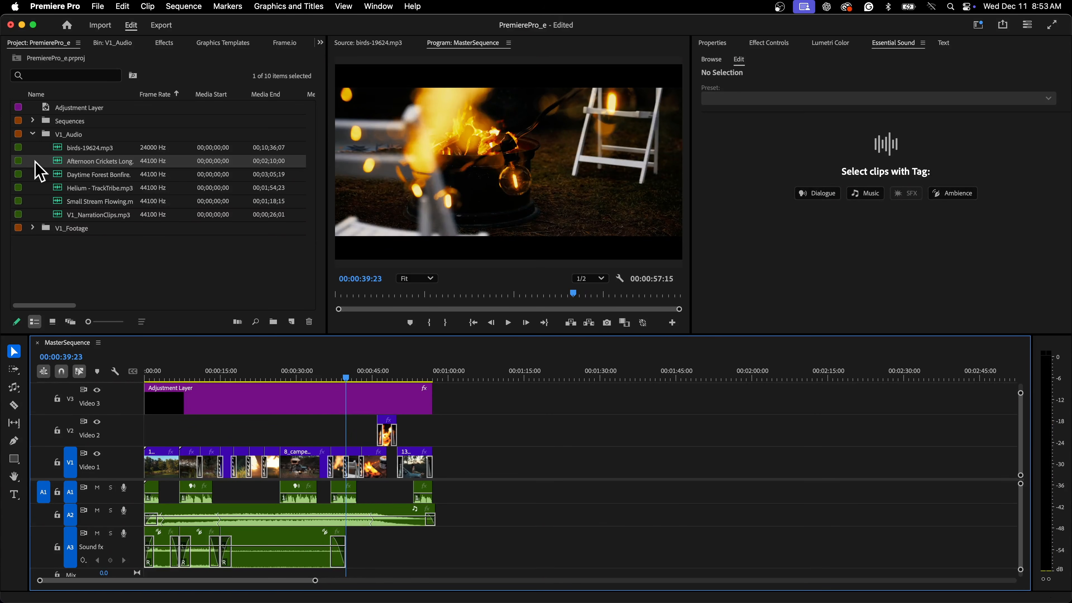
pyautogui.click(72, 177)
pyautogui.moveTo(270, 290); pyautogui.dragTo(347, 552)
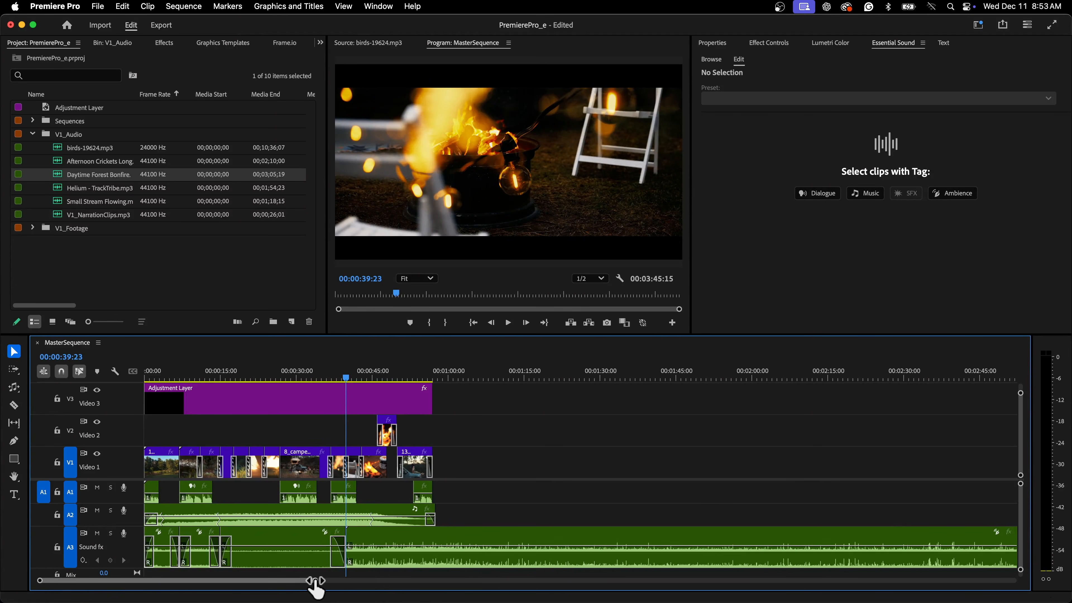
pyautogui.moveTo(316, 582); pyautogui.dragTo(402, 582)
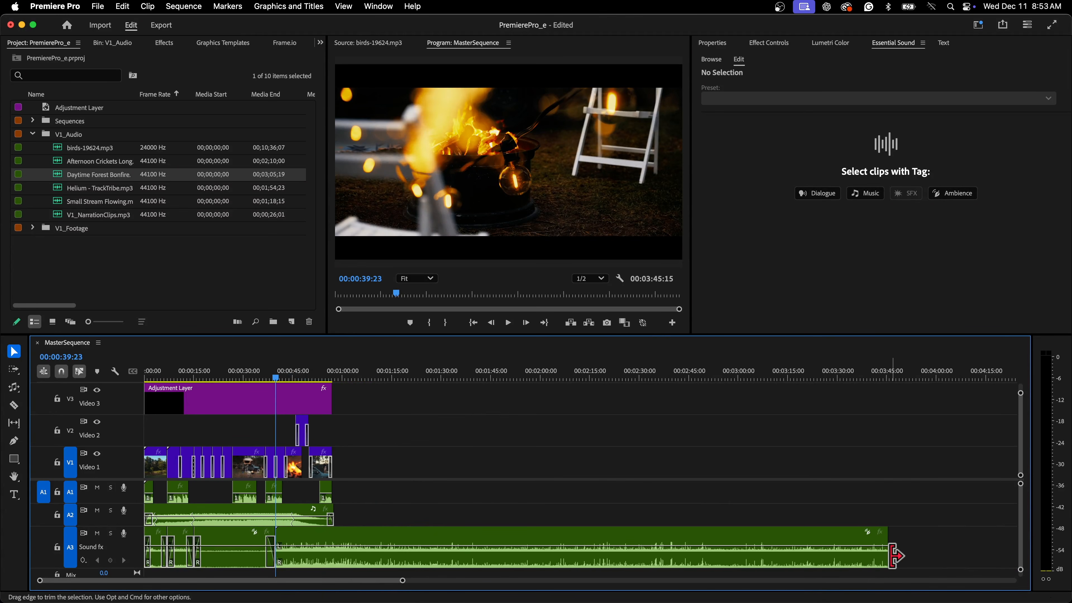
pyautogui.moveTo(879, 557); pyautogui.dragTo(332, 538)
pyautogui.moveTo(399, 581); pyautogui.dragTo(236, 580)
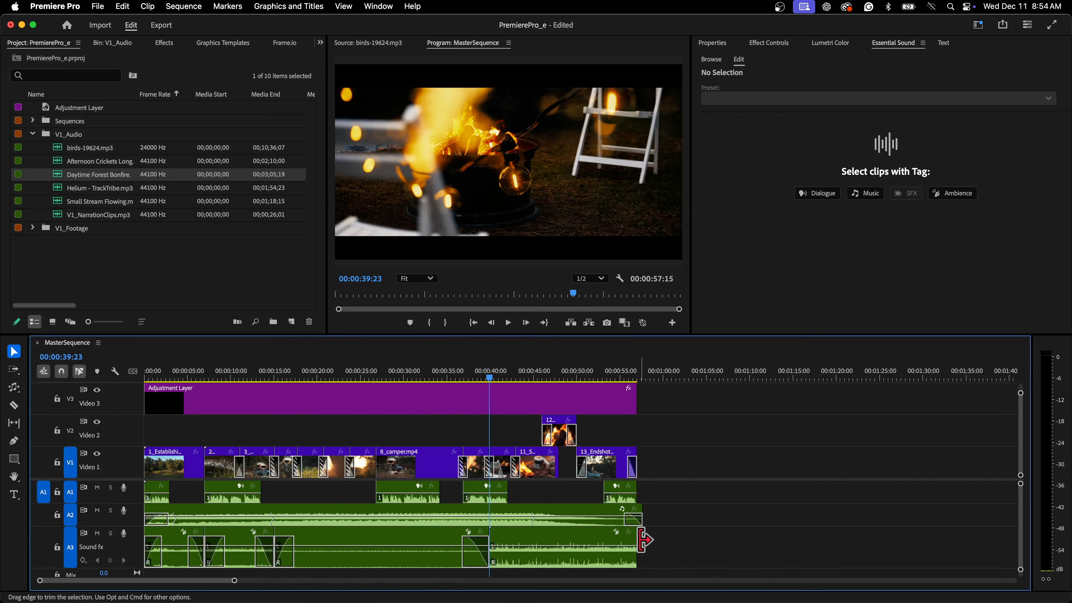
pyautogui.moveTo(632, 541); pyautogui.dragTo(631, 542)
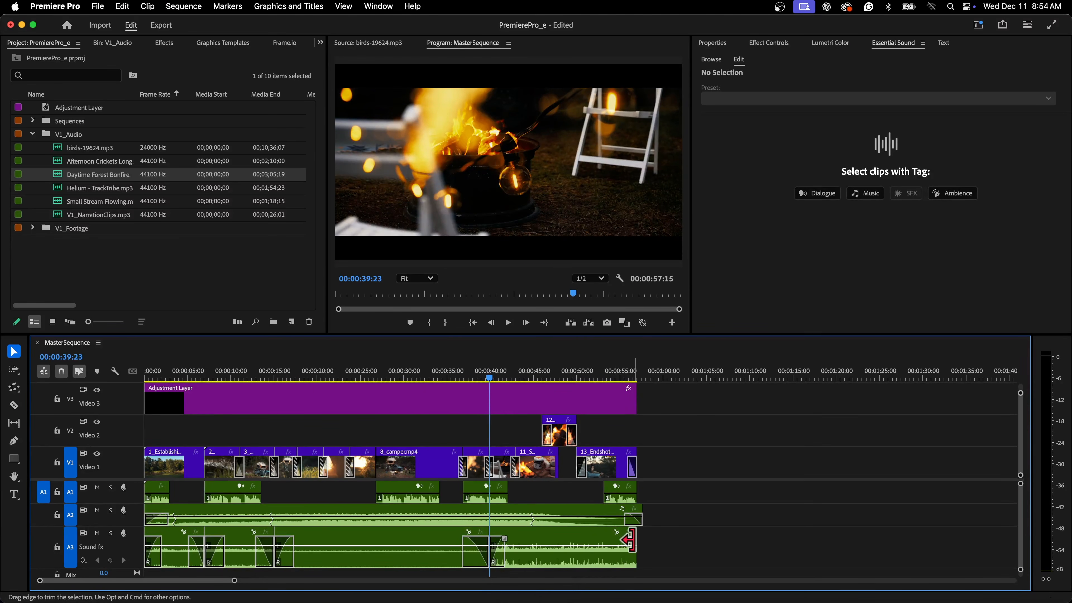
# Auto-match the loudness of the bonfire clip in Essential Sound.
pyautogui.click(557, 560)
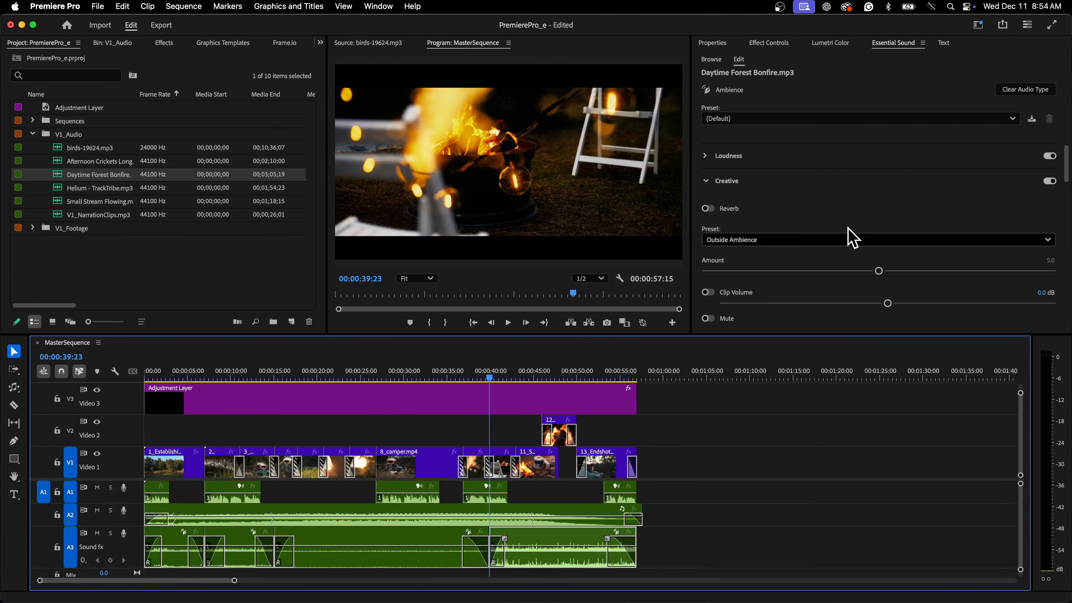
pyautogui.click(706, 156)
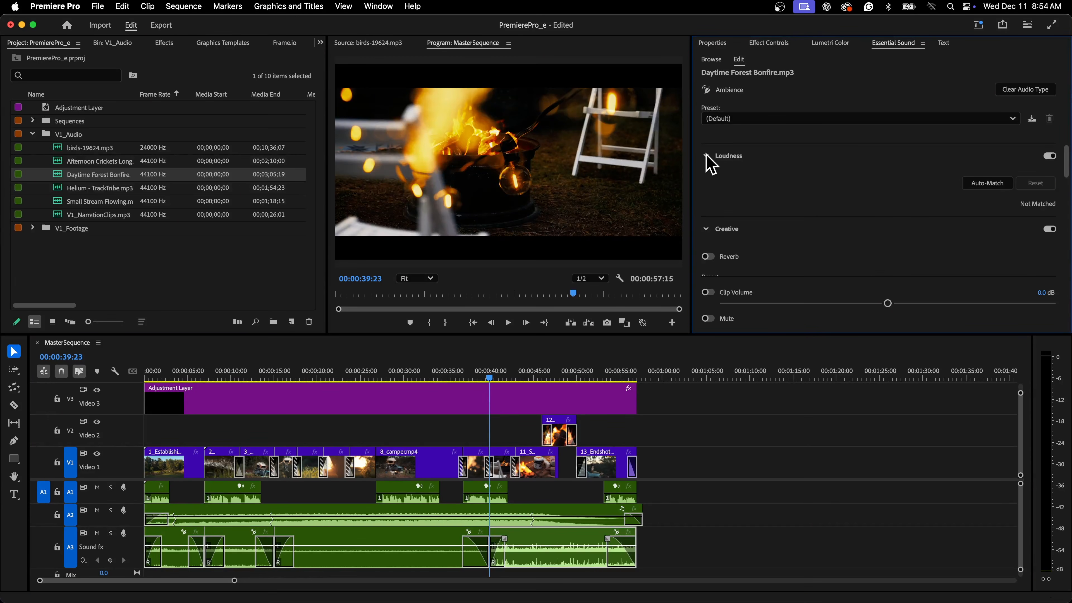
pyautogui.click(999, 186)
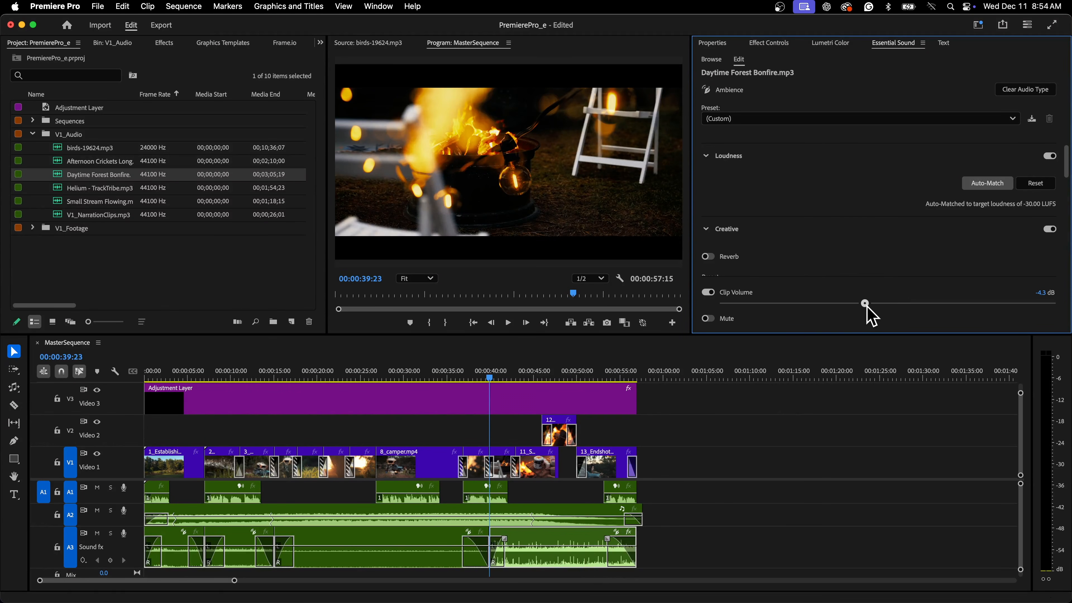
# Play back the bonfire section and lower the bonfire clip's volume line slightly.
pyautogui.press('space')
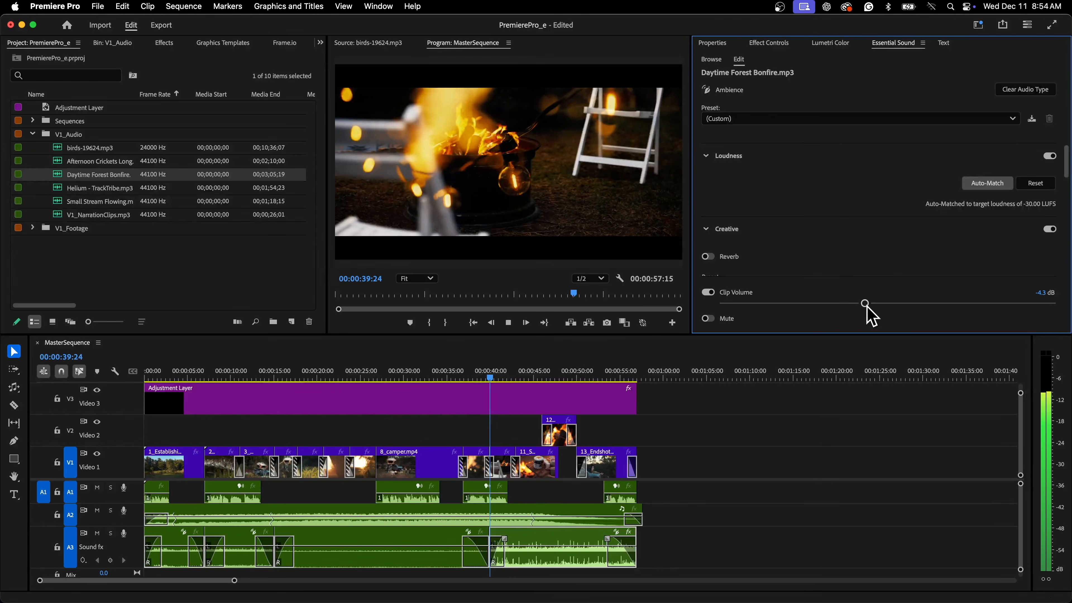
pyautogui.press('space')
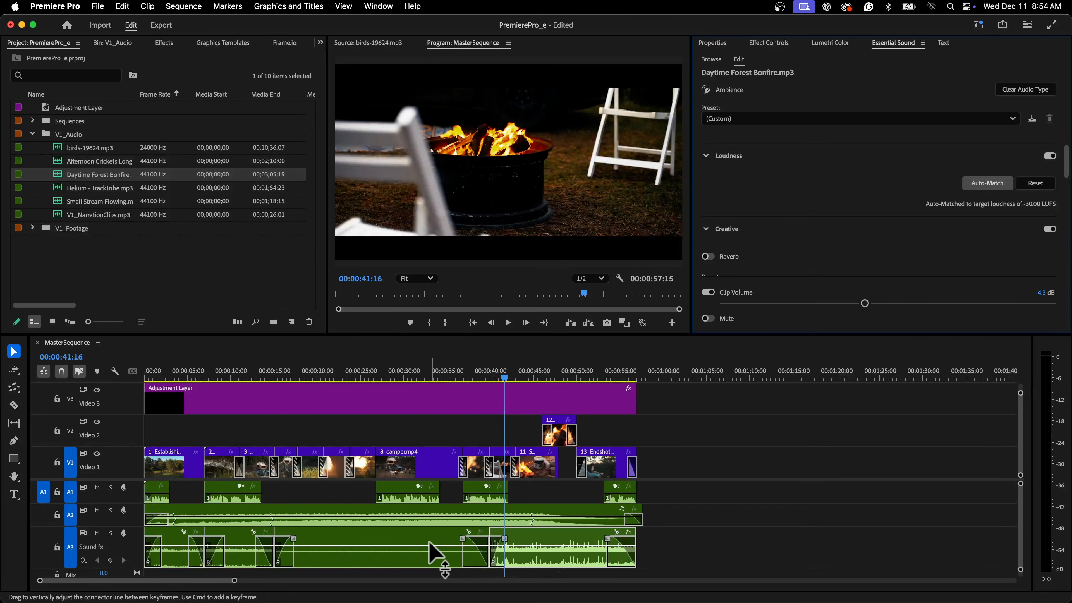
pyautogui.click(548, 550)
pyautogui.moveTo(548, 548); pyautogui.dragTo(548, 551)
pyautogui.press('space')
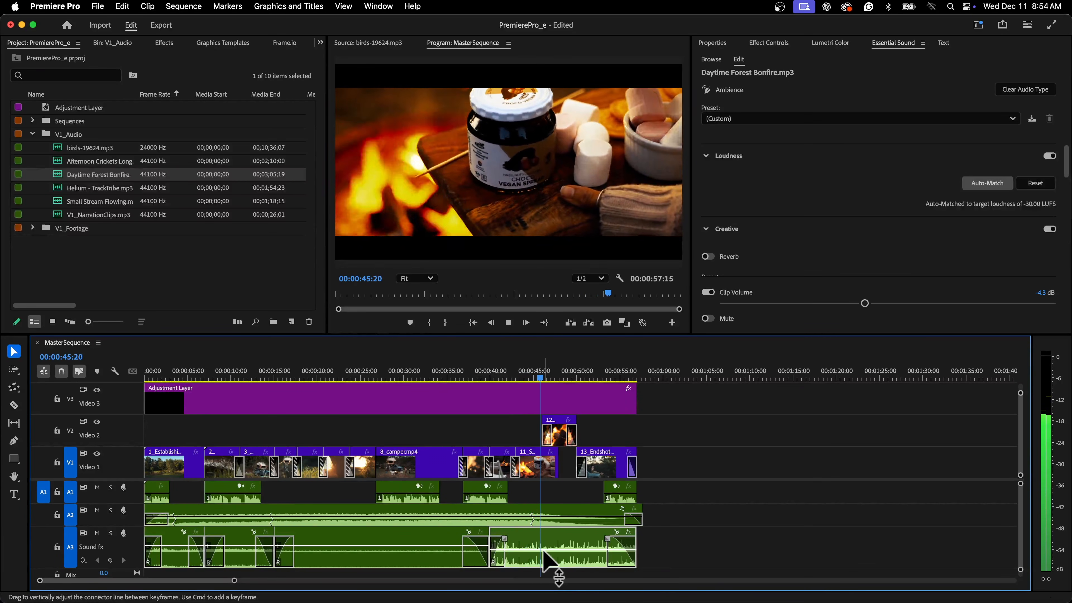
# Play back the closing section of the sequence and select the Helium - TrackTribe music clip.
pyautogui.click(510, 367)
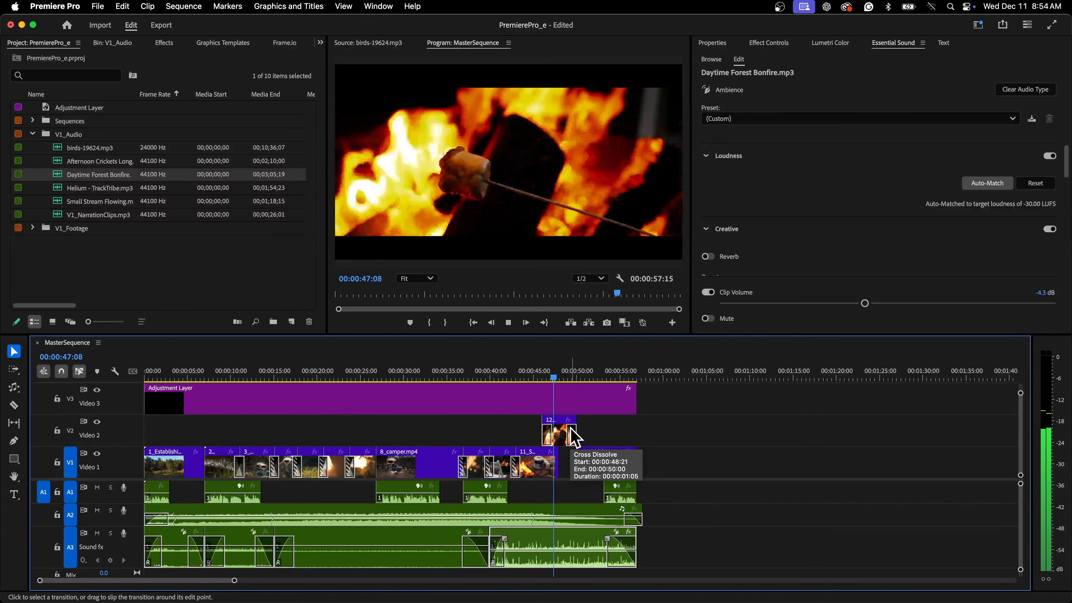
pyautogui.press('space')
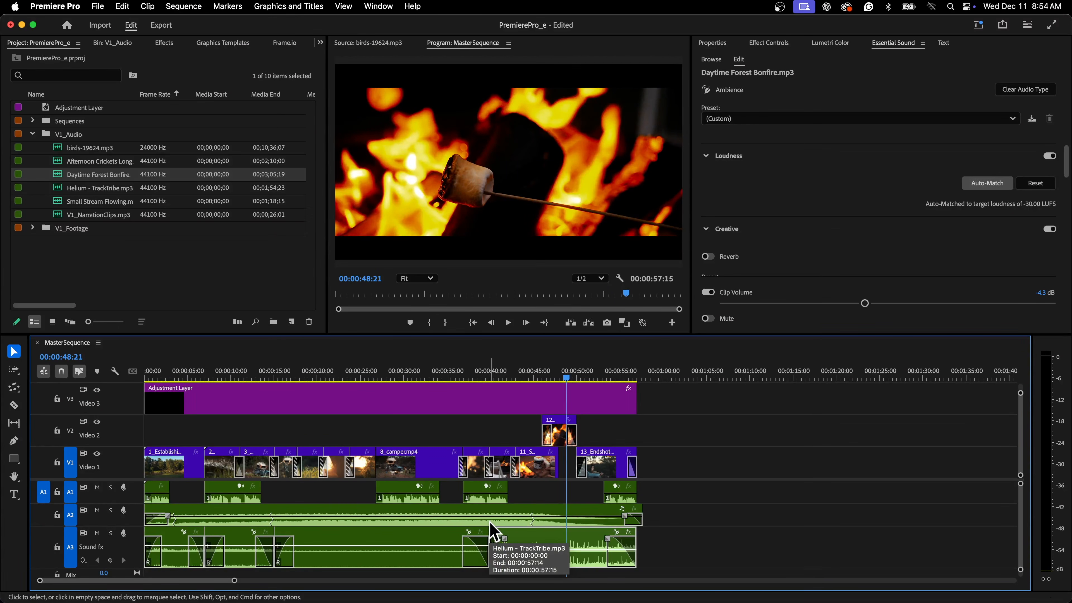
pyautogui.click(490, 530)
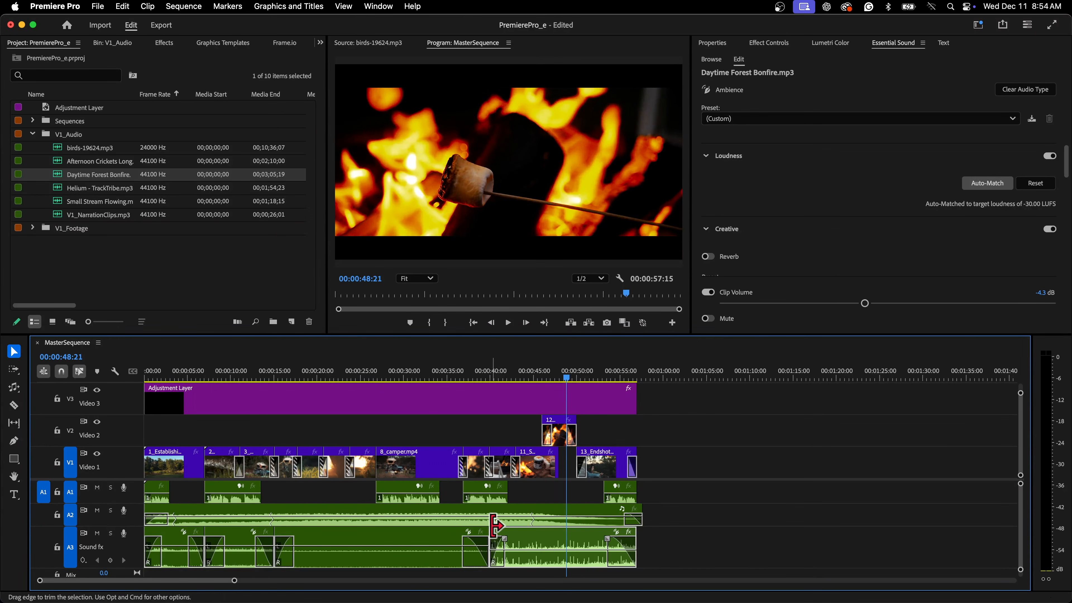